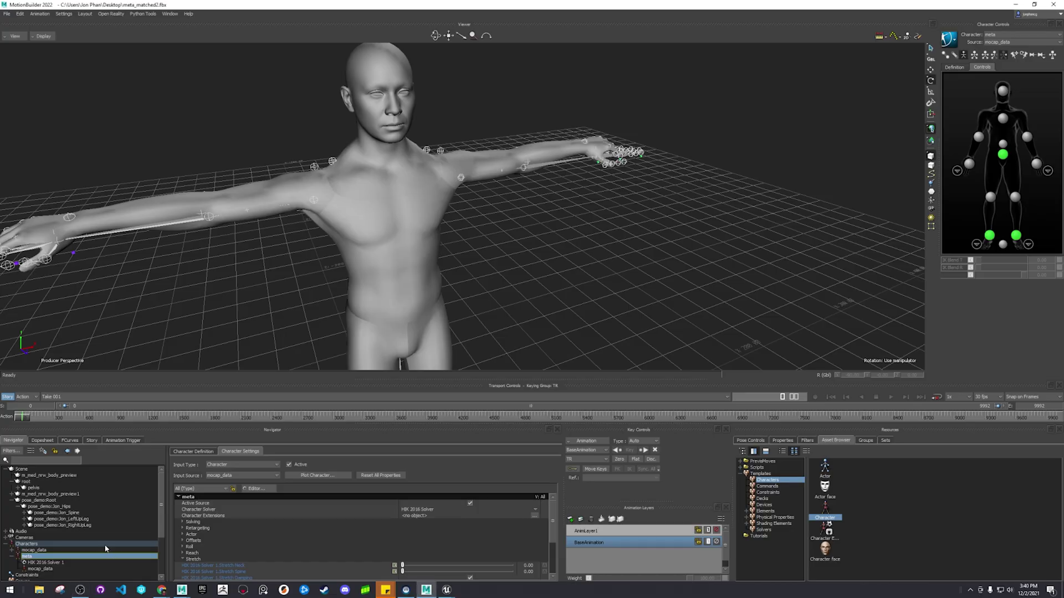
Select the meta character and bake the mocap_data animation onto its skeleton
{"action": "left_click", "coordinate": [107, 549]}
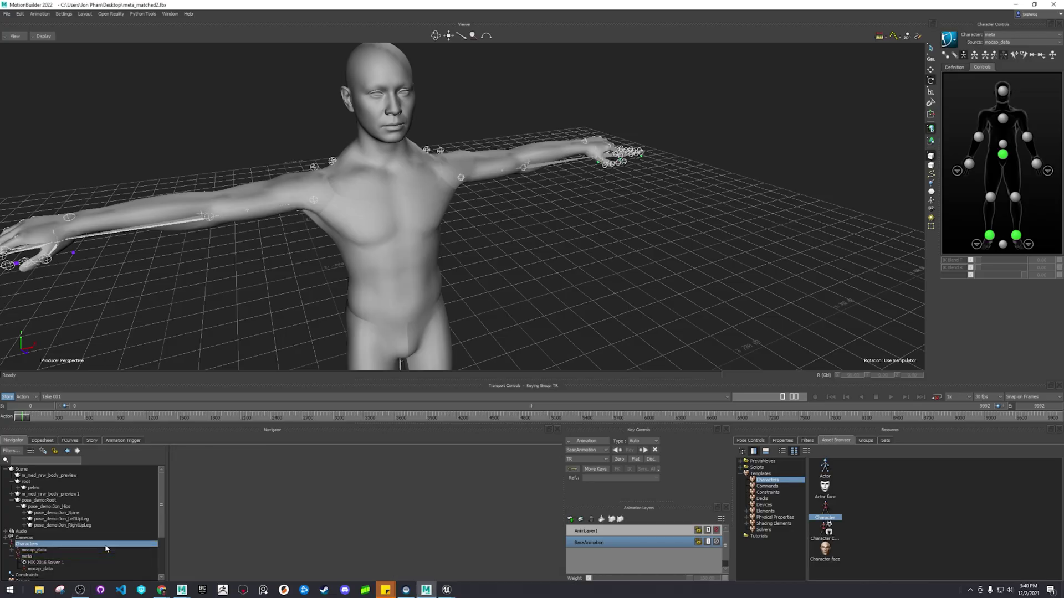
{"action": "left_click", "coordinate": [83, 556]}
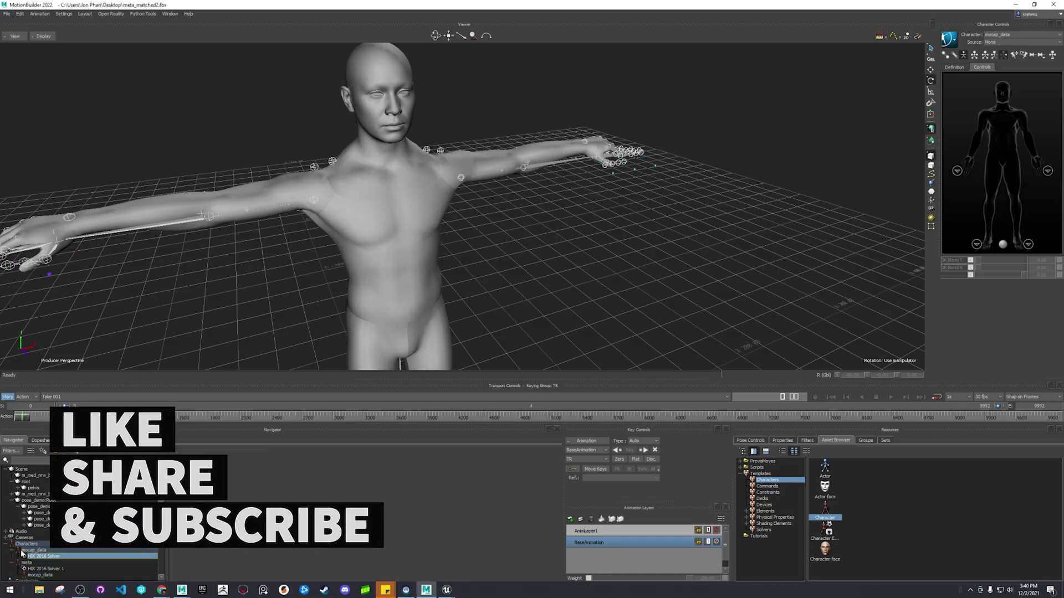
{"action": "left_click", "coordinate": [13, 551]}
{"action": "left_click", "coordinate": [31, 557]}
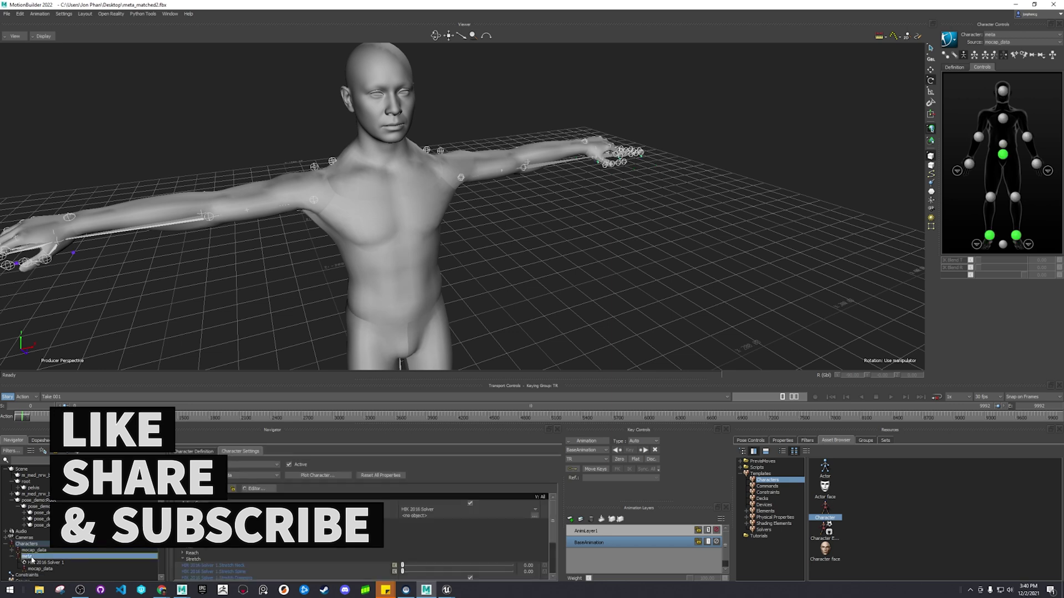
{"action": "left_click", "coordinate": [328, 476]}
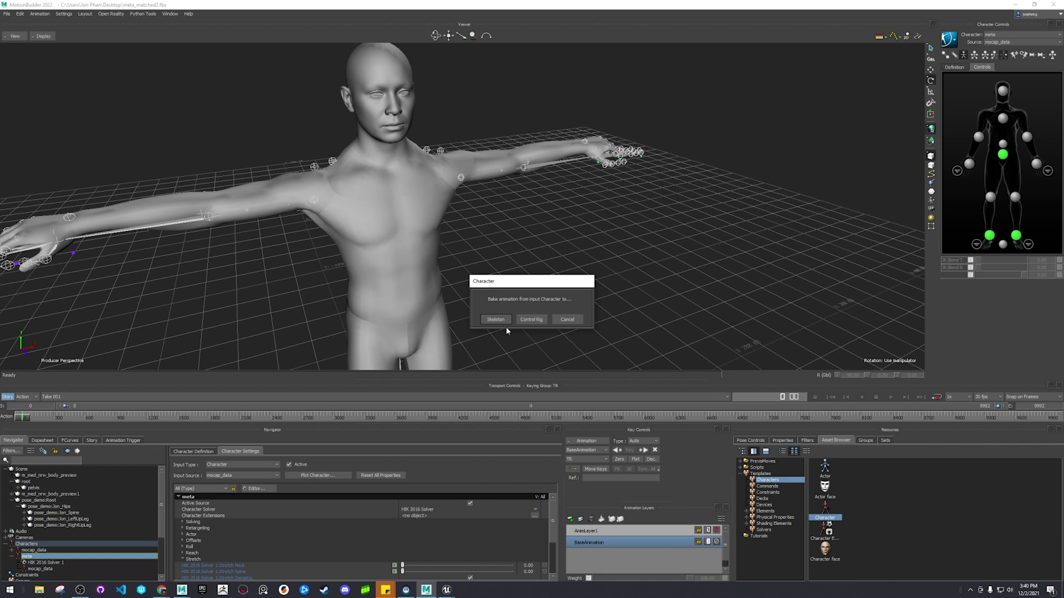
{"action": "left_click", "coordinate": [496, 320]}
{"action": "left_click", "coordinate": [535, 395]}
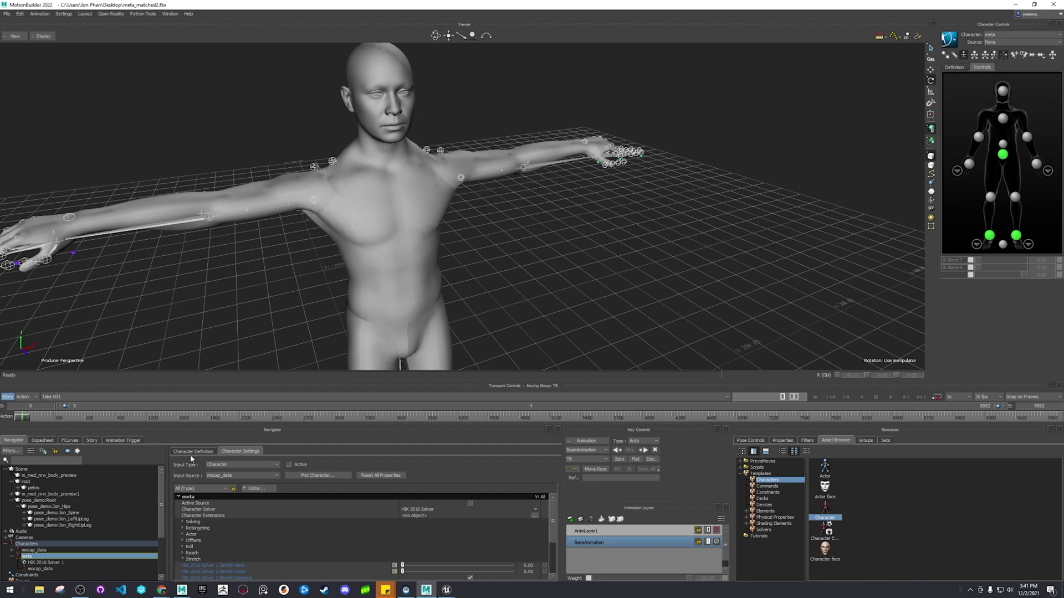
Save the scene to the Desktop as meta_matched2.fbx with embedded media, overwriting the existing file and keeping the offered save options
{"action": "left_click", "coordinate": [7, 15]}
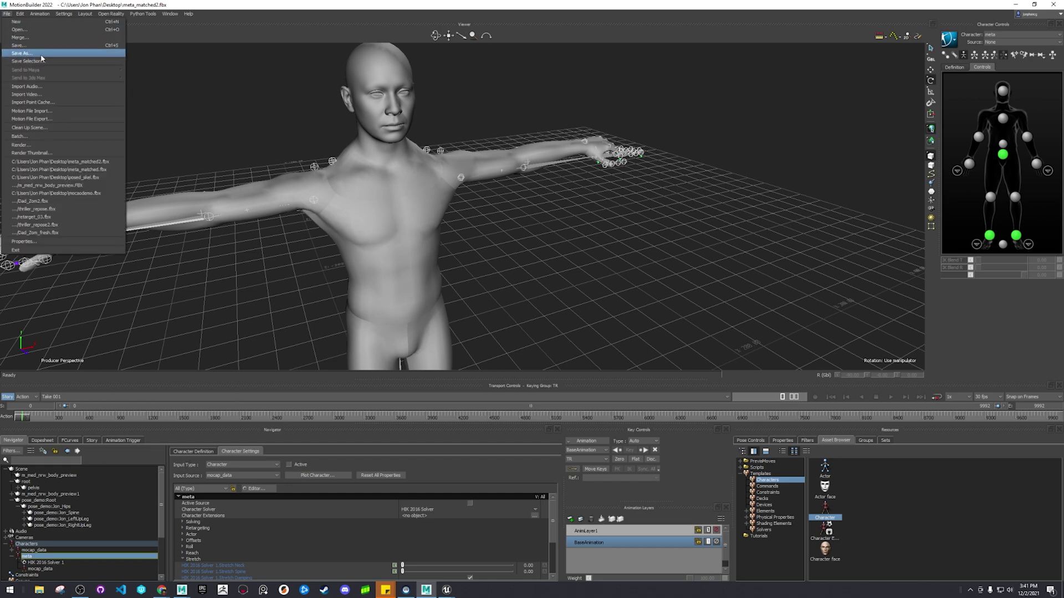
{"action": "left_click", "coordinate": [25, 60]}
{"action": "scroll", "coordinate": [296, 333], "scroll_direction": "down", "scroll_amount": 10}
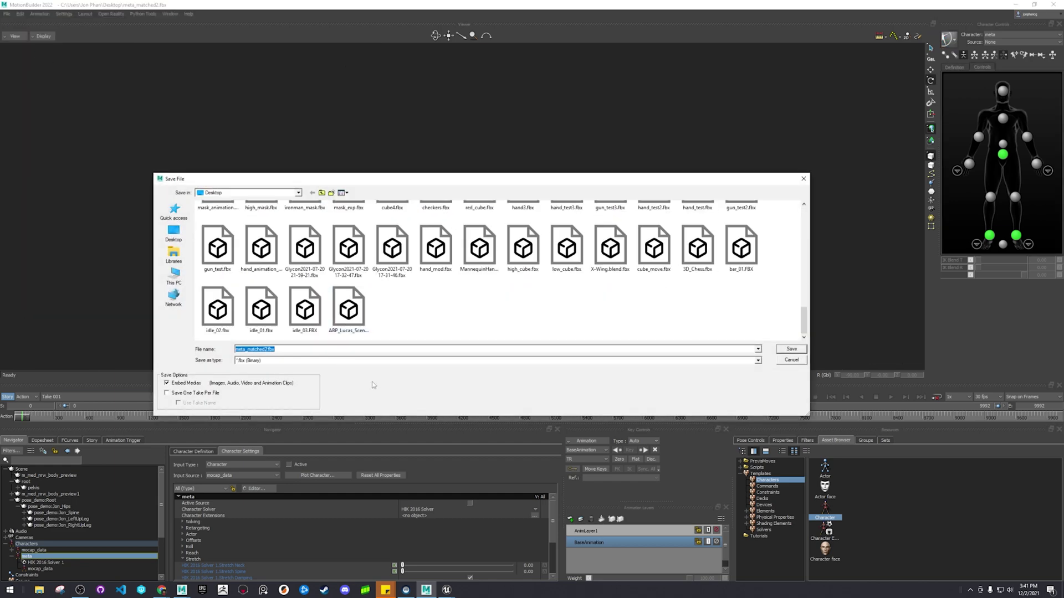
{"action": "left_click", "coordinate": [791, 352]}
{"action": "left_click", "coordinate": [507, 319]}
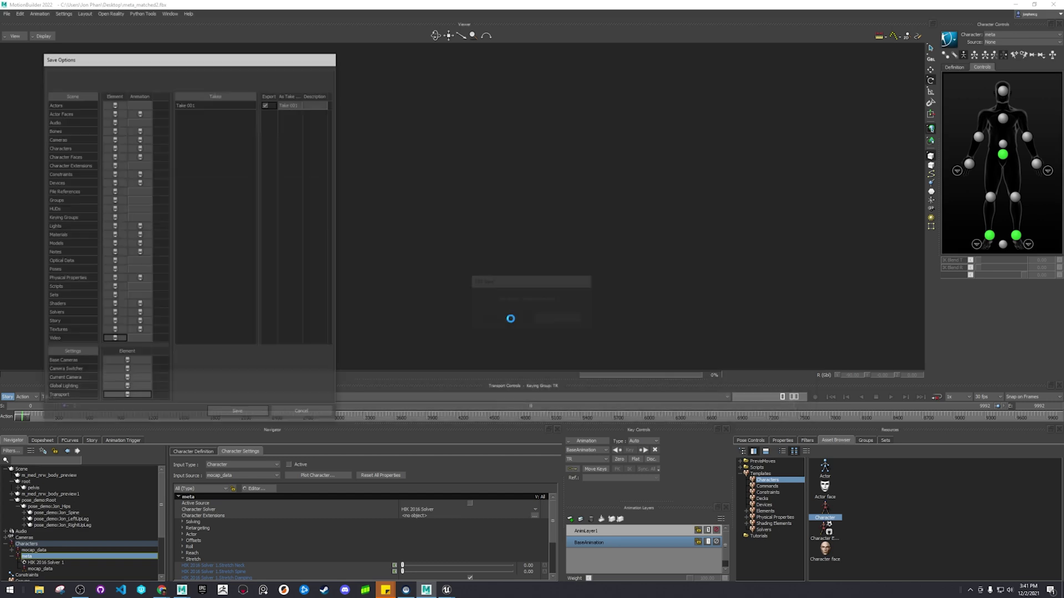
{"action": "left_click", "coordinate": [238, 414]}
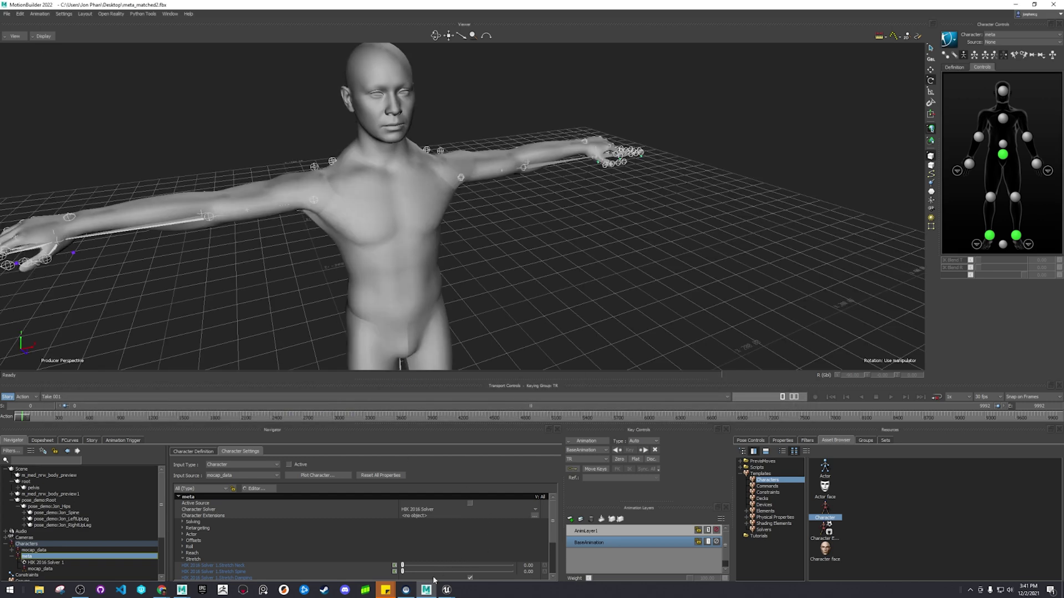
Switch to the untitled Maya scene that contains the T-posed body and its skeletons
{"action": "left_click", "coordinate": [428, 593]}
{"action": "left_click", "coordinate": [426, 590]}
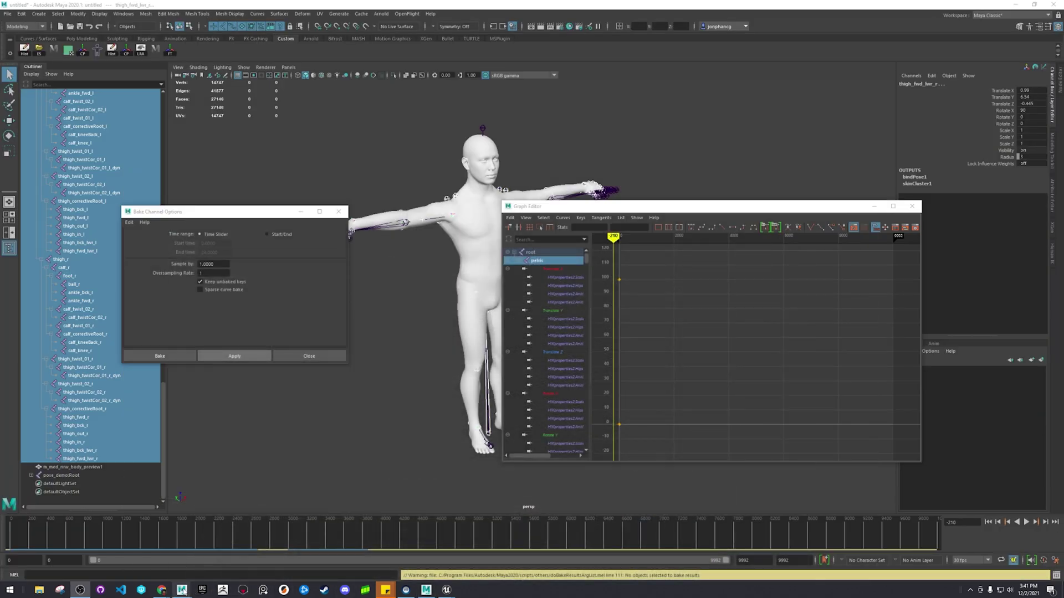
{"action": "mouse_move", "coordinate": [181, 590]}
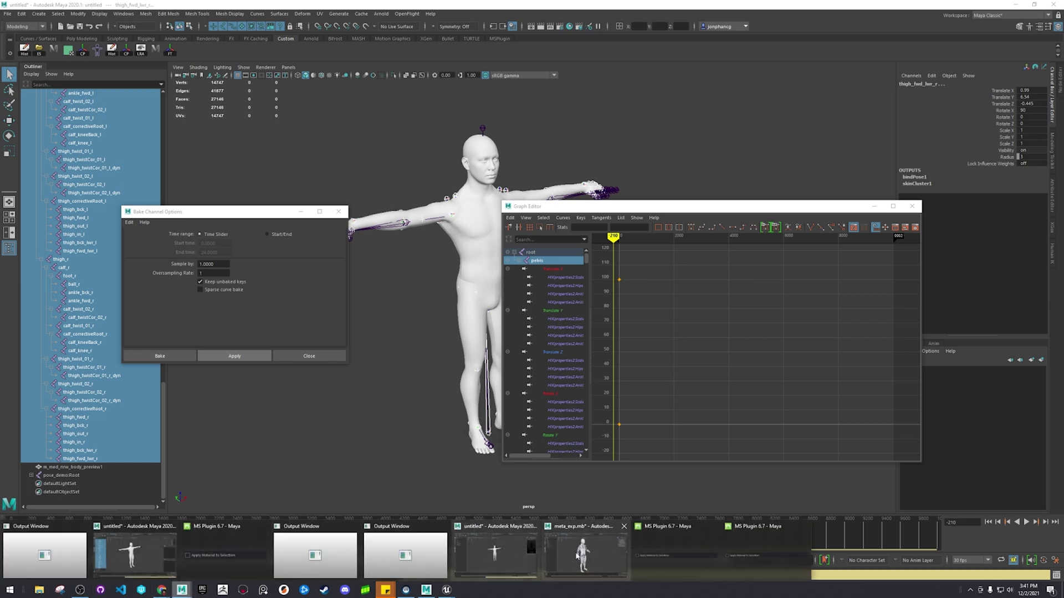
{"action": "left_click", "coordinate": [587, 552]}
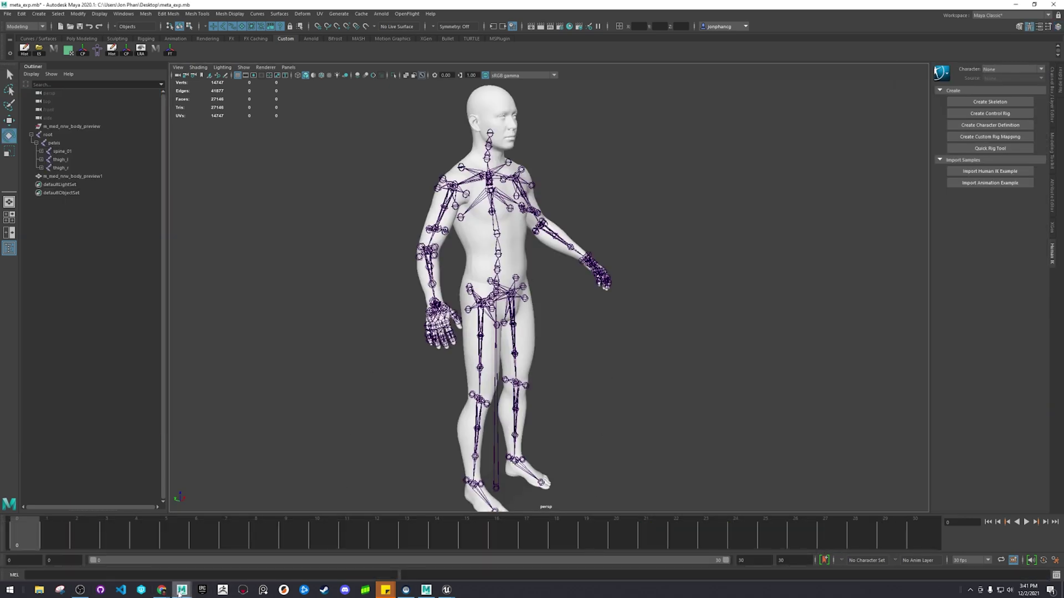
{"action": "mouse_move", "coordinate": [181, 590]}
{"action": "left_click", "coordinate": [502, 551]}
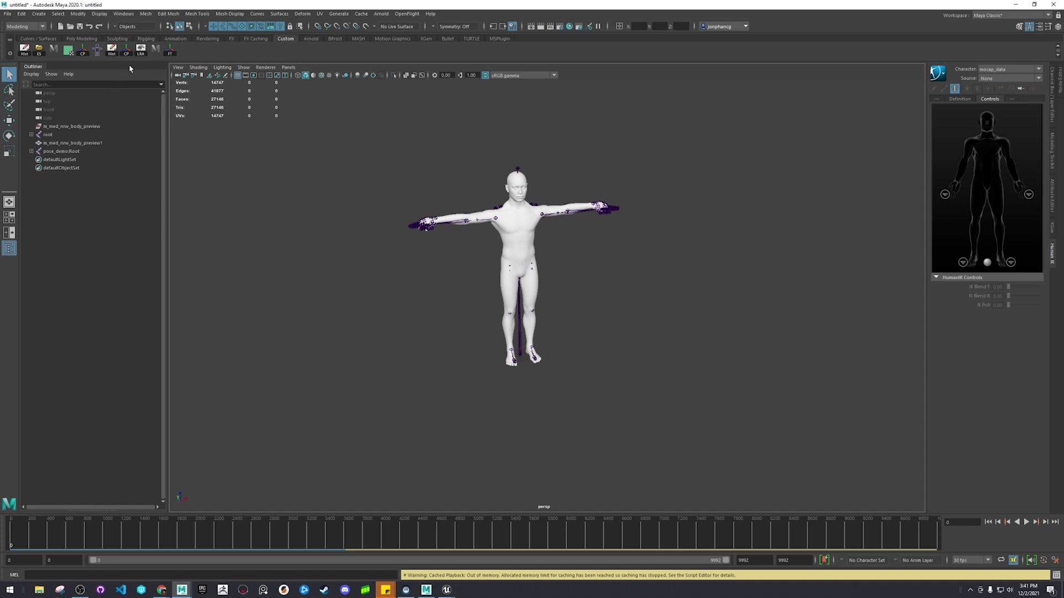
Start a new scene without saving the untitled one, and dismiss the Maya Tools installation prompt
{"action": "left_click", "coordinate": [60, 26]}
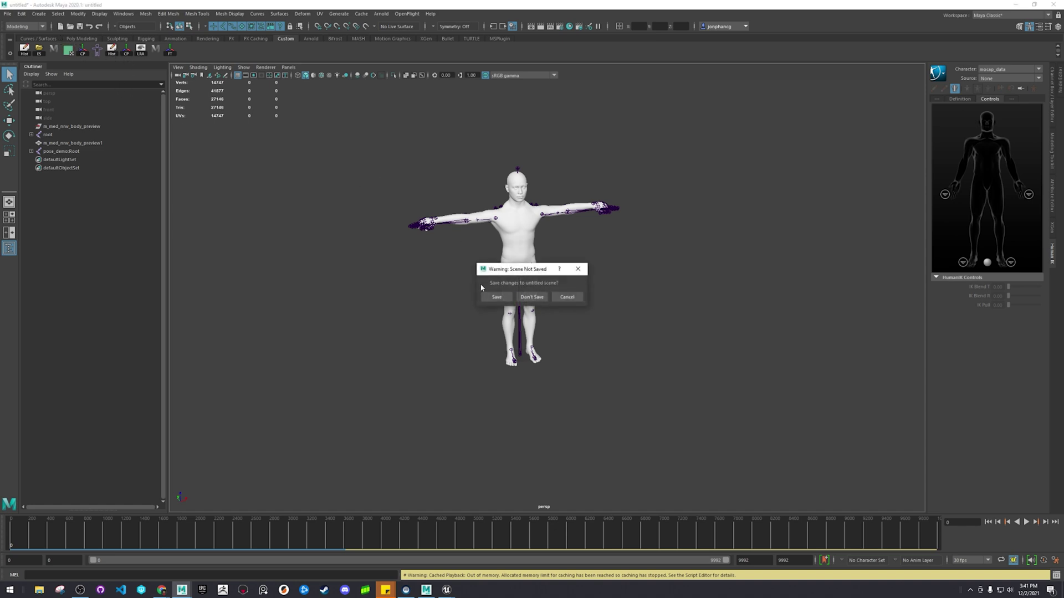
{"action": "left_click", "coordinate": [526, 294]}
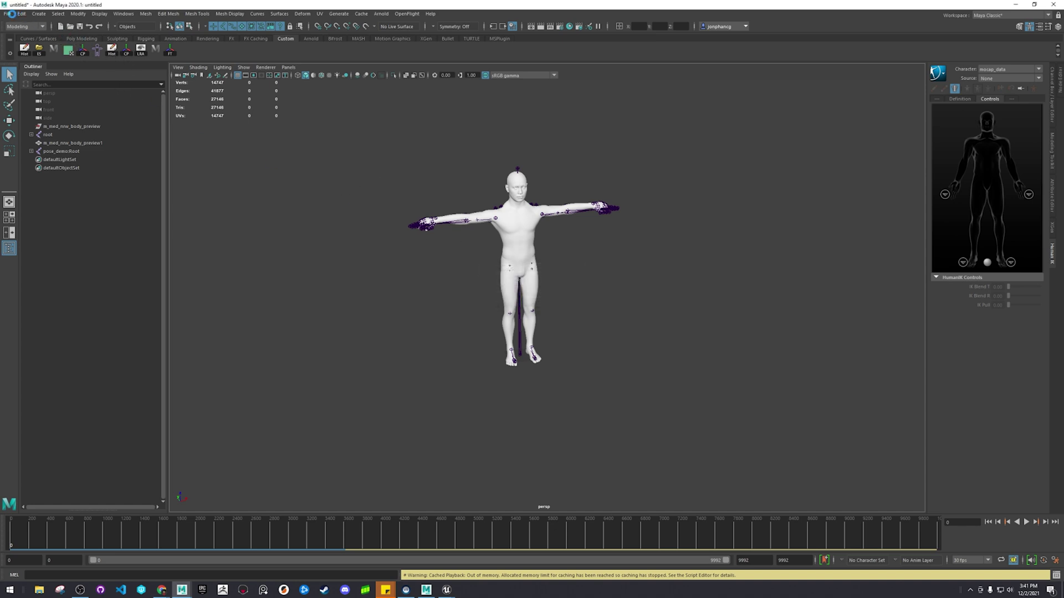
{"action": "left_click", "coordinate": [11, 14]}
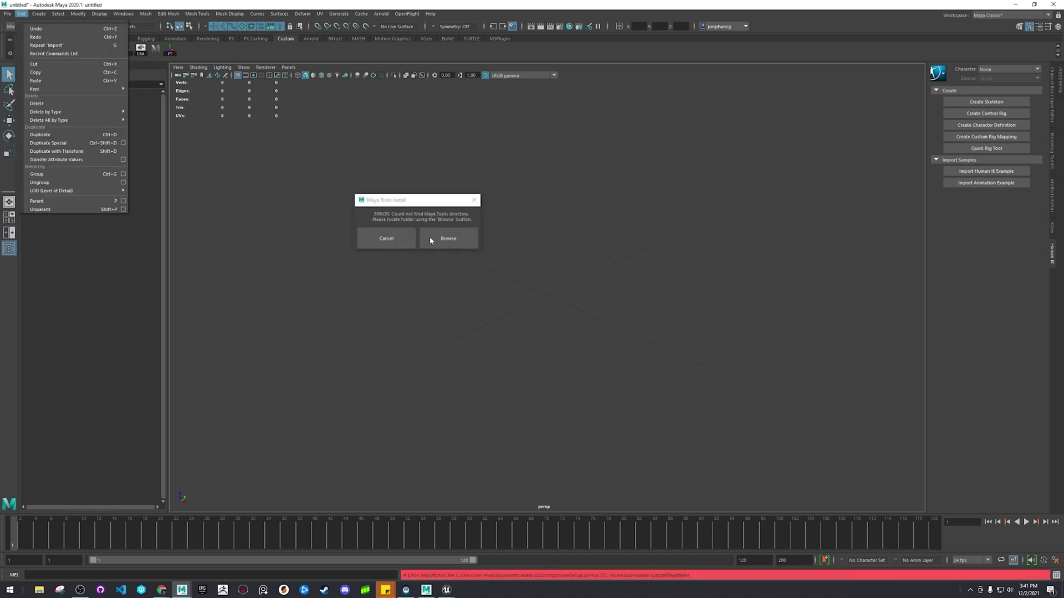
{"action": "left_click", "coordinate": [387, 238]}
Import the newly saved meta_matched2.fbx from the Desktop into the empty scene
{"action": "left_click", "coordinate": [7, 14]}
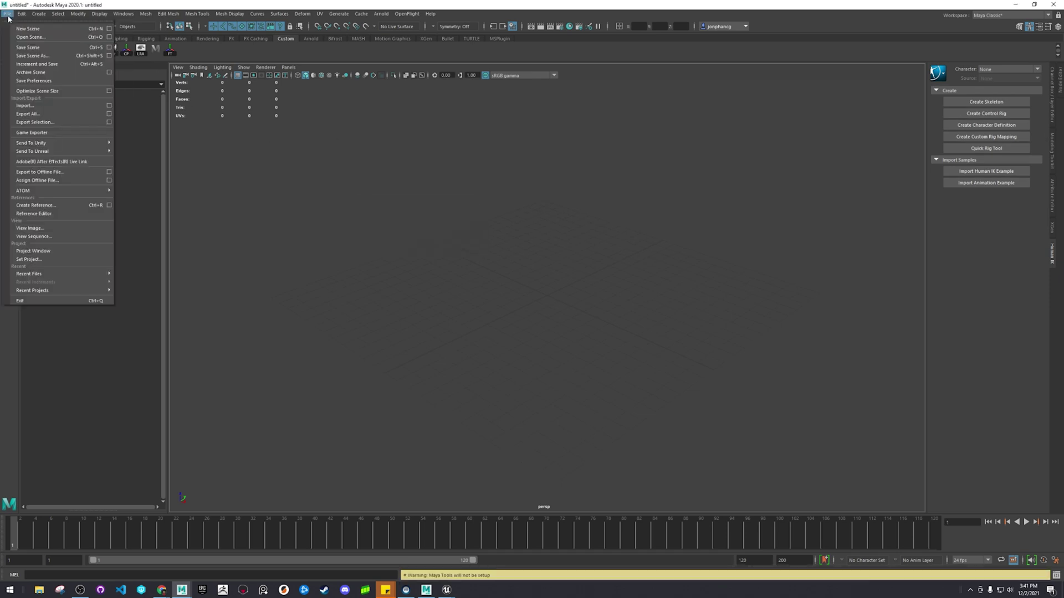
{"action": "left_click", "coordinate": [44, 110]}
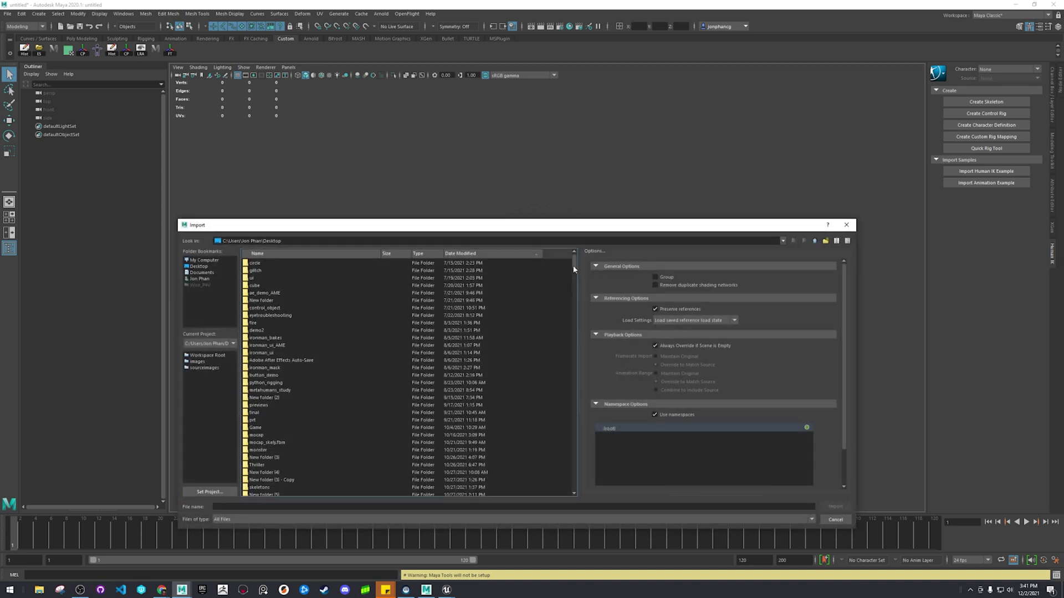
{"action": "left_click_drag", "start_coordinate": [573, 286], "coordinate": [568, 484]}
{"action": "double_click", "coordinate": [299, 487]}
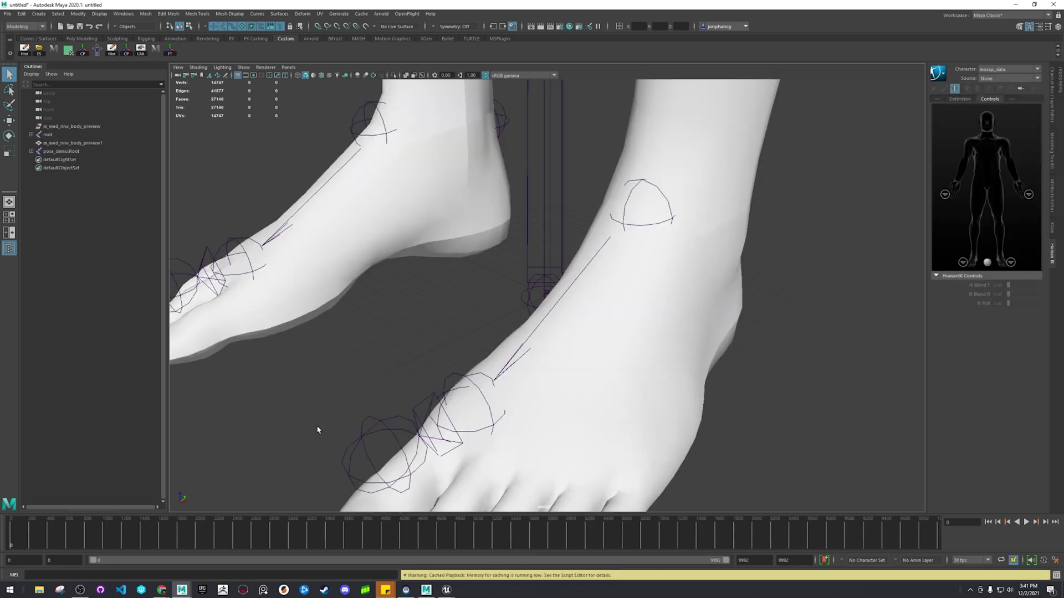
Examine the imported character from head to feet and scrub to frame 671 to check the baked motion
{"action": "scroll", "coordinate": [417, 392], "scroll_direction": "down", "scroll_amount": 8}
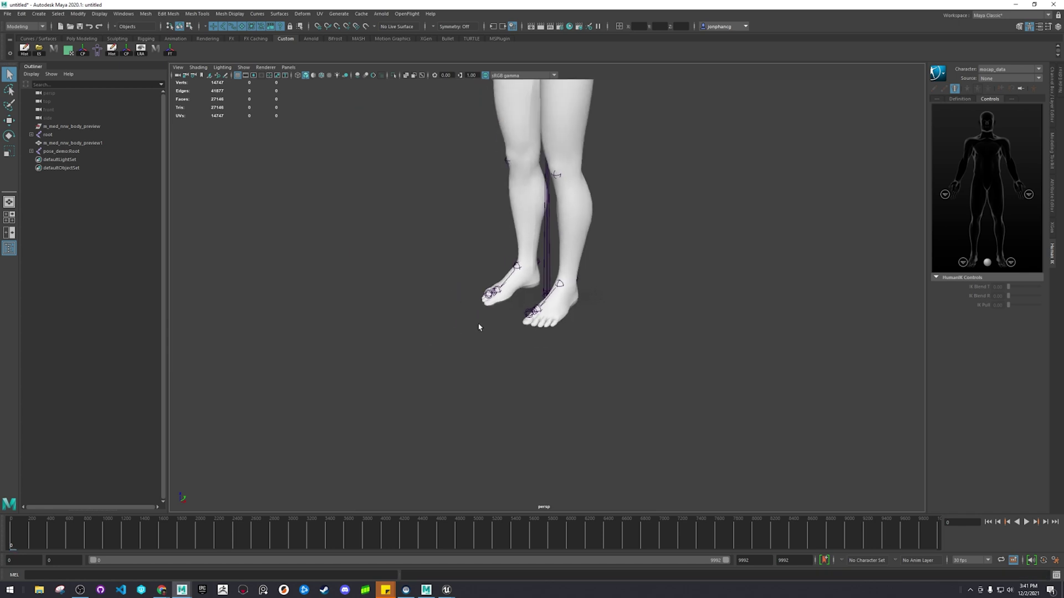
{"action": "middle_click_drag", "start_coordinate": [471, 267], "coordinate": [446, 427], "text": "alt"}
{"action": "scroll", "coordinate": [454, 326], "scroll_direction": "down", "scroll_amount": 3}
{"action": "left_click_drag", "start_coordinate": [455, 326], "coordinate": [486, 317], "text": "alt"}
{"action": "middle_click_drag", "start_coordinate": [486, 317], "coordinate": [453, 362], "text": "alt"}
{"action": "scroll", "coordinate": [453, 362], "scroll_direction": "down", "scroll_amount": 1}
{"action": "left_click_drag", "start_coordinate": [435, 363], "coordinate": [396, 363], "text": "alt"}
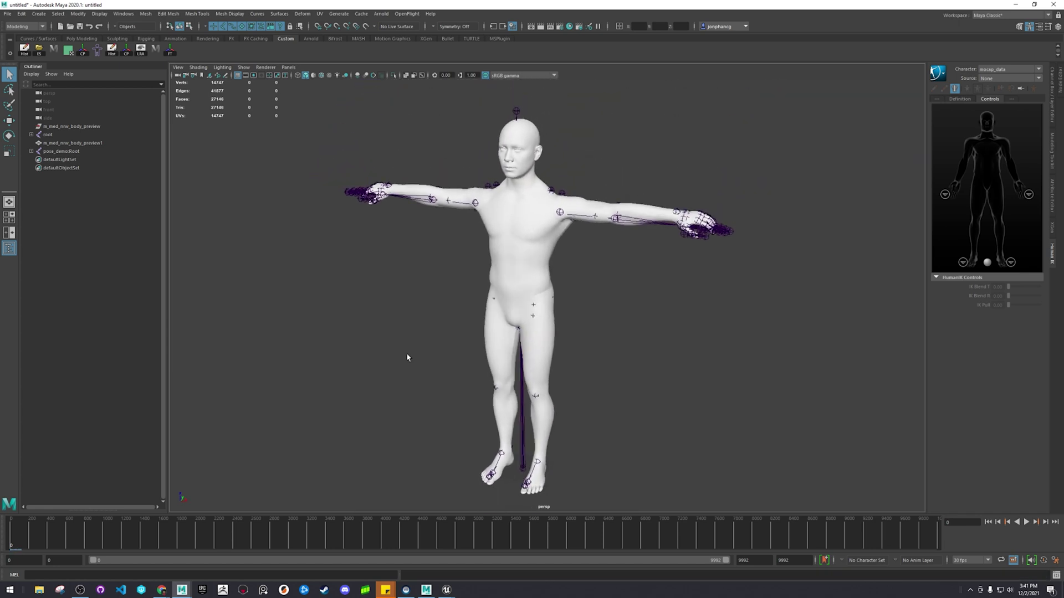
{"action": "left_click_drag", "start_coordinate": [46, 535], "coordinate": [73, 539]}
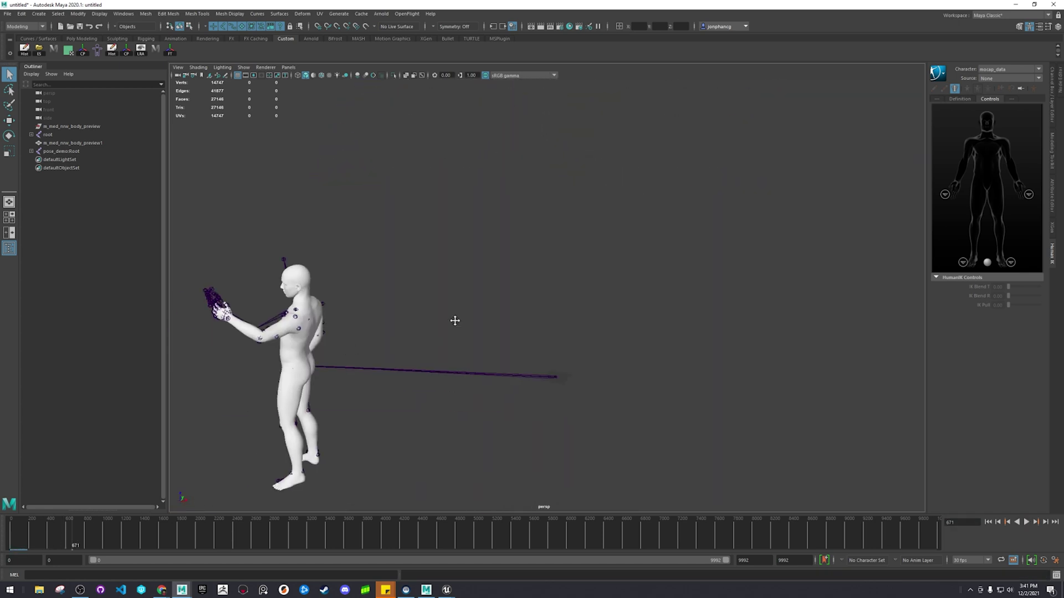
{"action": "left_click_drag", "start_coordinate": [515, 331], "coordinate": [461, 346]}
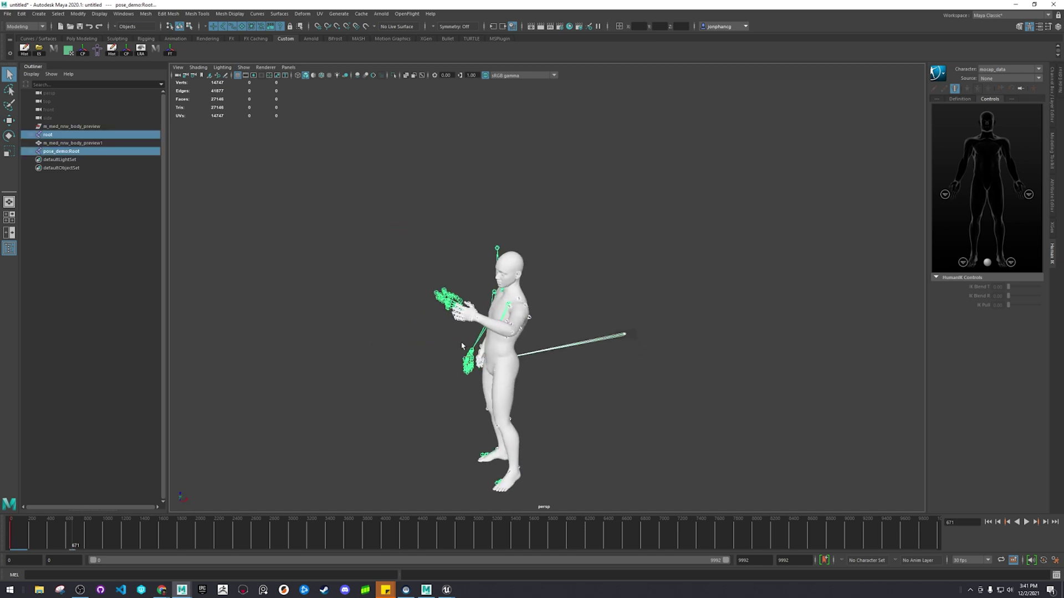
Delete the pose_demo:Root mocap skeleton, keeping the root skeleton and the body mesh
{"action": "left_click", "coordinate": [130, 135]}
{"action": "left_click", "coordinate": [123, 151]}
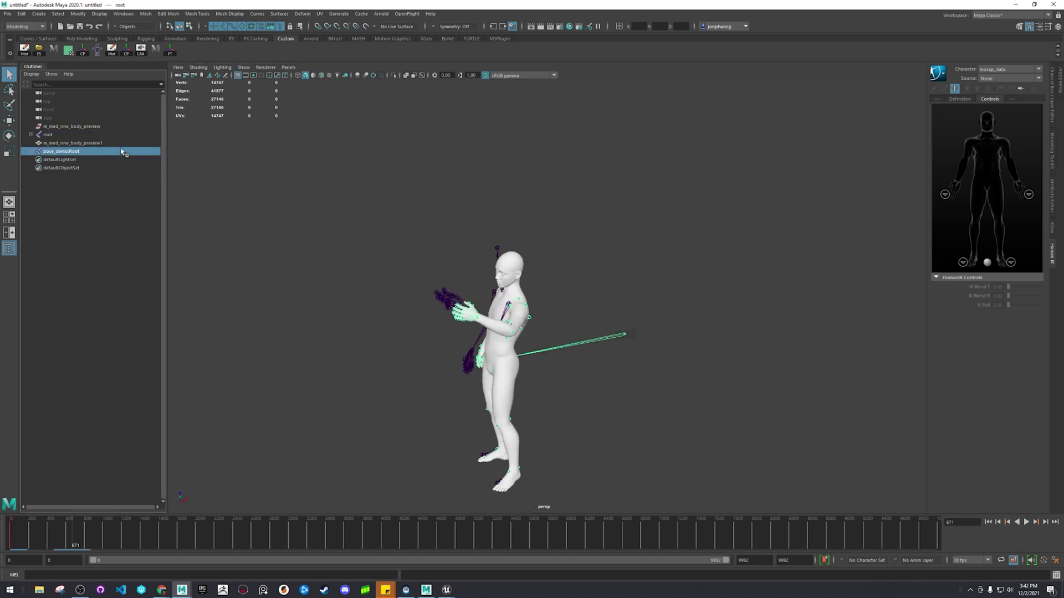
{"action": "key", "text": "Delete"}
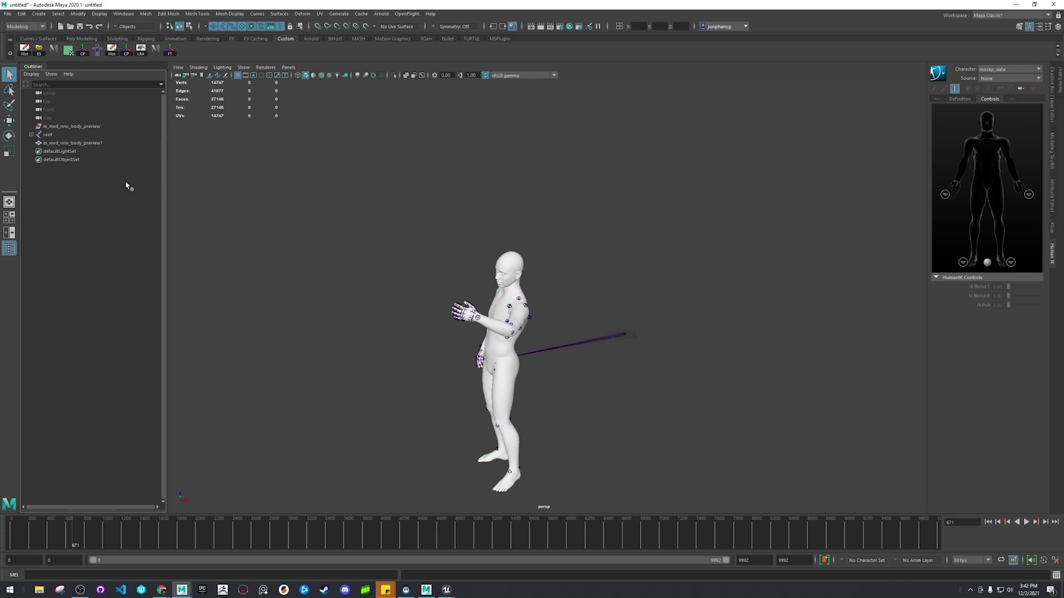
Play the body's animation from frame 0 to check it without the mocap skeleton, and return to frame 0
{"action": "left_click_drag", "start_coordinate": [75, 542], "coordinate": [10, 539]}
{"action": "left_click_drag", "start_coordinate": [407, 415], "coordinate": [450, 409], "text": "alt"}
{"action": "middle_click_drag", "start_coordinate": [451, 409], "coordinate": [376, 443], "text": "alt"}
{"action": "right_click_drag", "start_coordinate": [376, 443], "coordinate": [577, 398], "text": "alt"}
{"action": "left_click_drag", "start_coordinate": [577, 397], "coordinate": [563, 394], "text": "alt"}
{"action": "key", "text": "alt+v"}
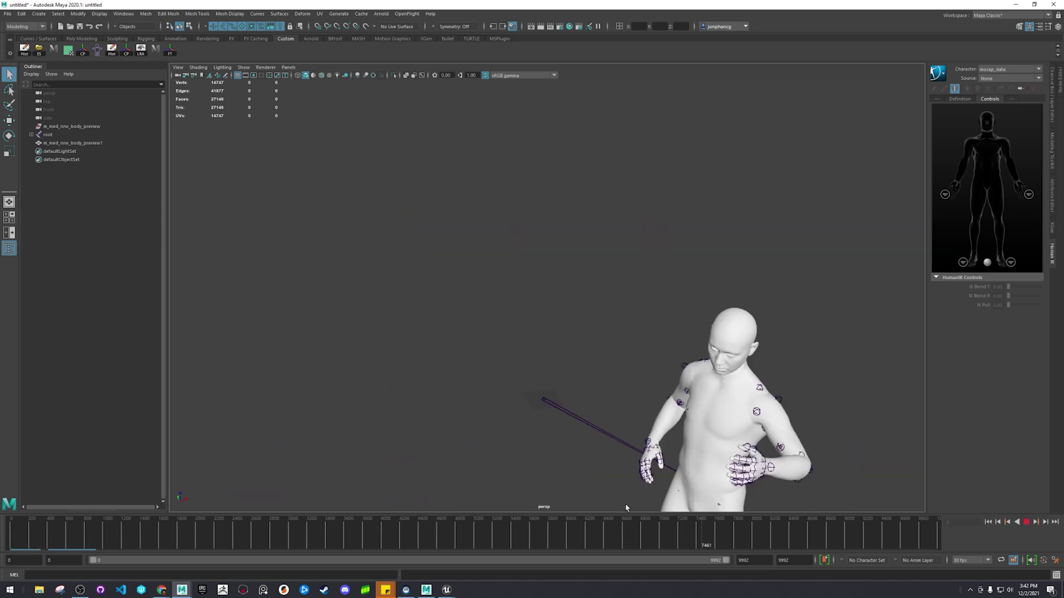
{"action": "left_click", "coordinate": [11, 525]}
{"action": "right_click_drag", "start_coordinate": [551, 319], "coordinate": [599, 331], "text": "alt"}
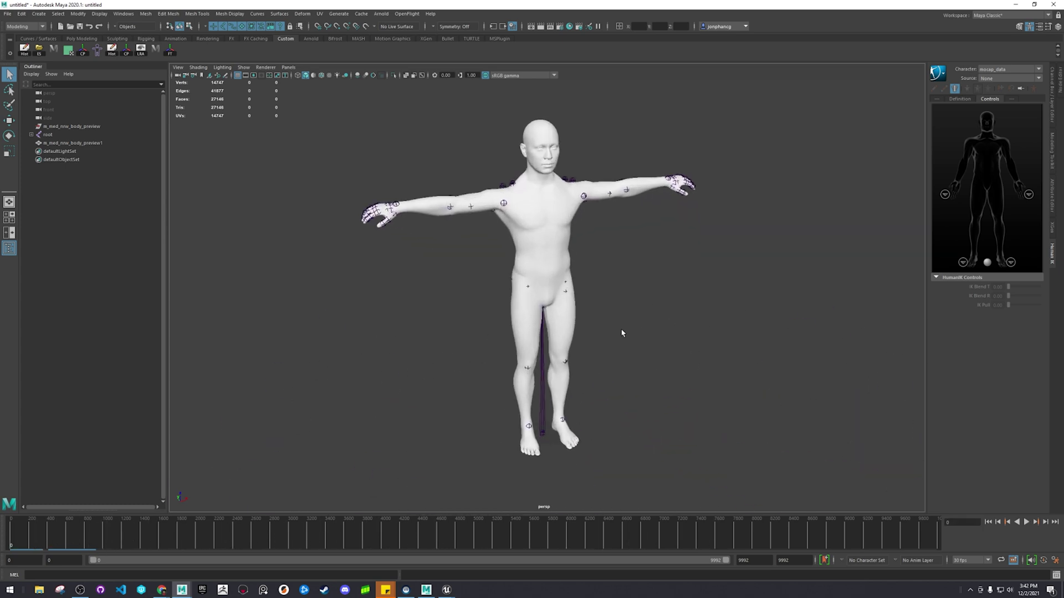
Export the root skeleton together with the m_med_nrw_body_preview1 mesh as an FBX file to the Desktop
{"action": "left_click", "coordinate": [541, 361]}
{"action": "middle_click_drag", "start_coordinate": [526, 295], "coordinate": [503, 311], "text": "alt"}
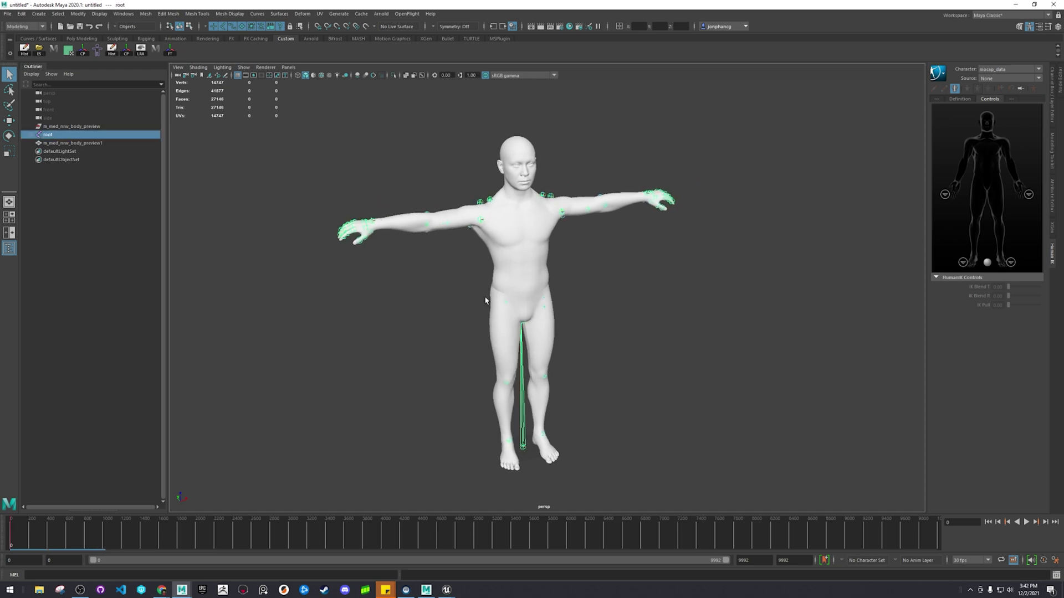
{"action": "left_click", "coordinate": [522, 301]}
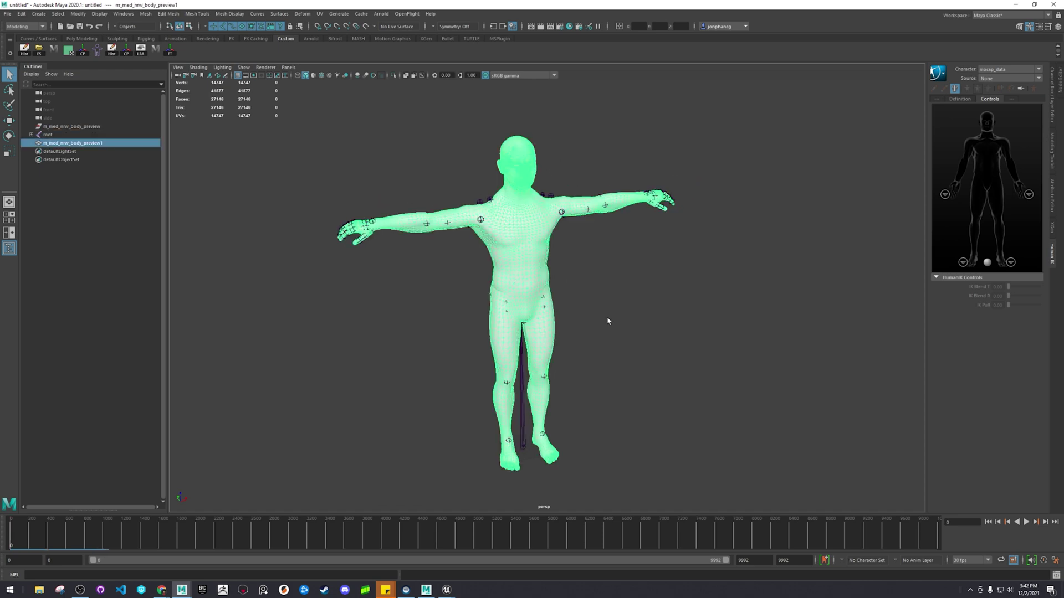
{"action": "left_click", "coordinate": [104, 136], "text": "ctrl"}
{"action": "middle_click_drag", "start_coordinate": [401, 205], "coordinate": [317, 199], "text": "alt"}
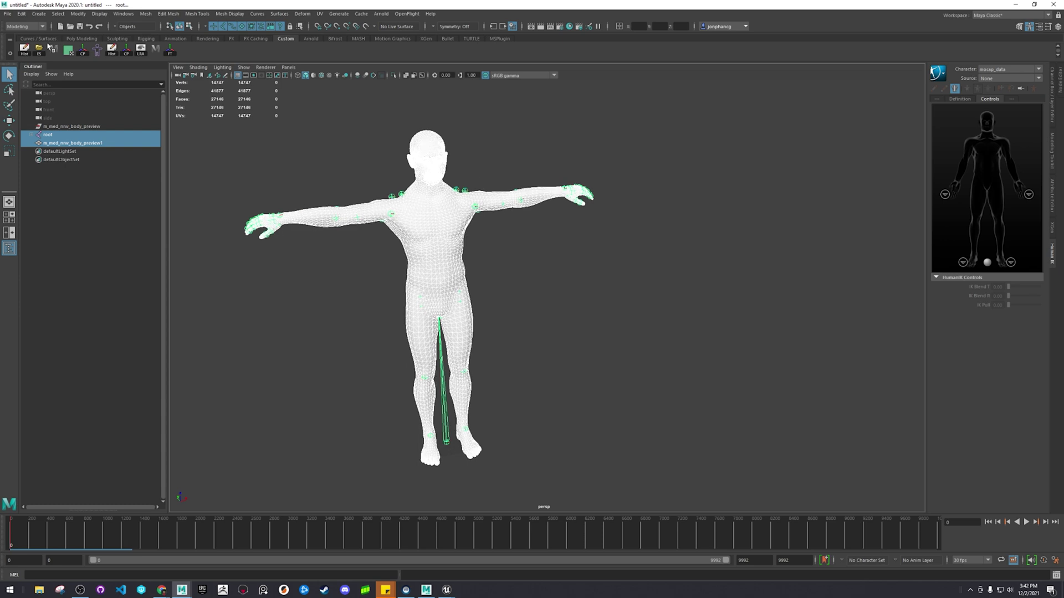
{"action": "left_click", "coordinate": [199, 267]}
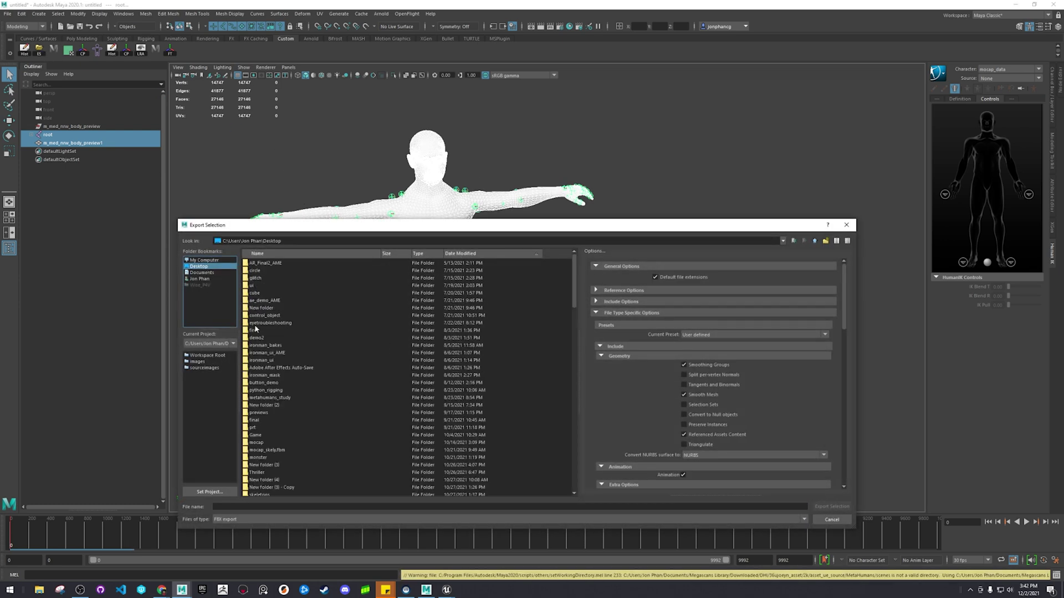
{"action": "left_click", "coordinate": [369, 506]}
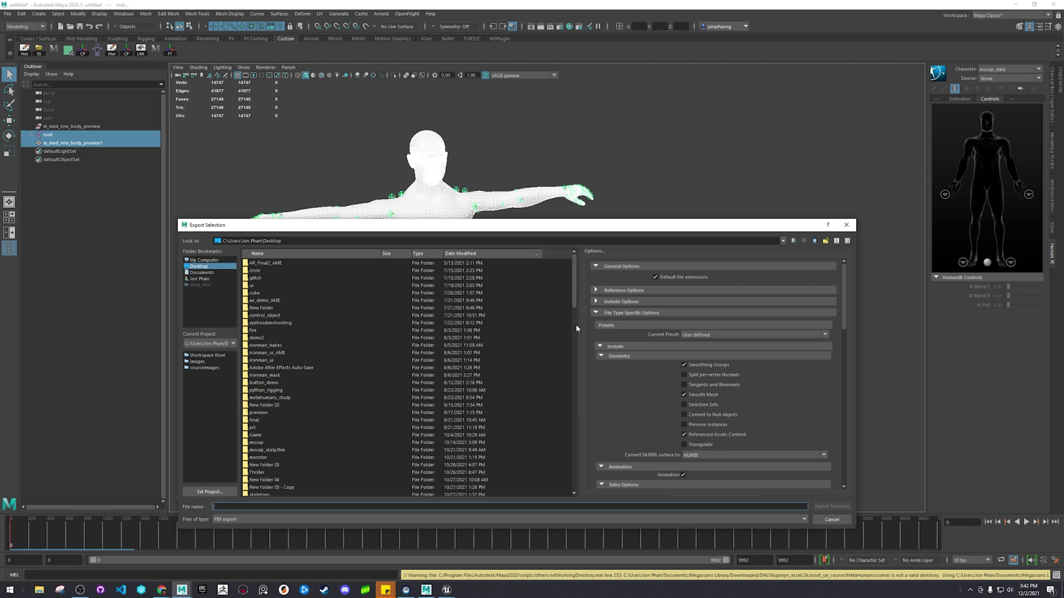
{"action": "type", "text": "meta_dancing"}
{"action": "key", "text": "Return"}
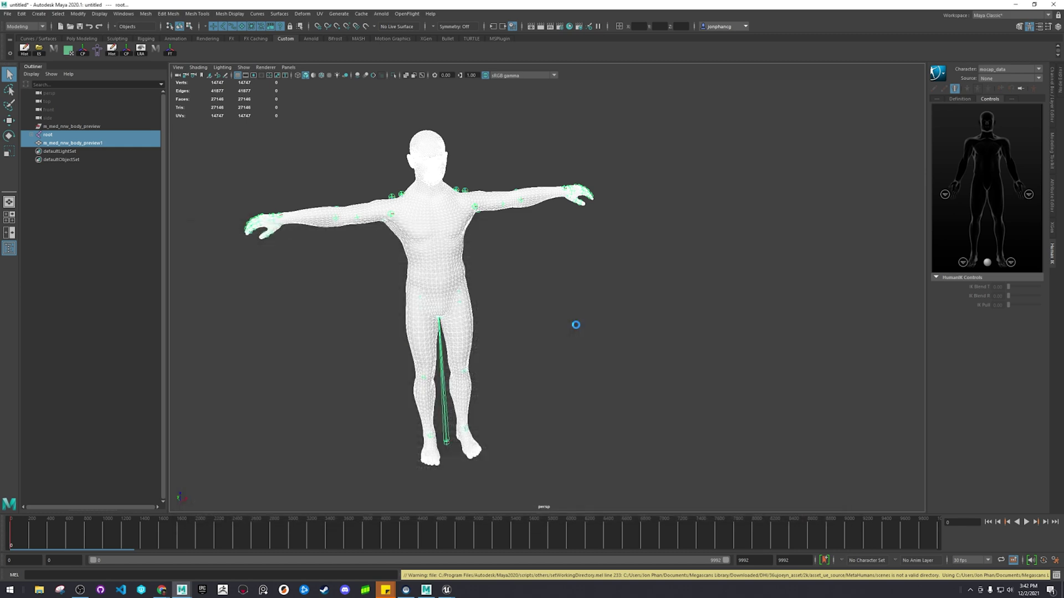
Switch to the metamod project in Unreal Editor
{"action": "mouse_move", "coordinate": [446, 589]}
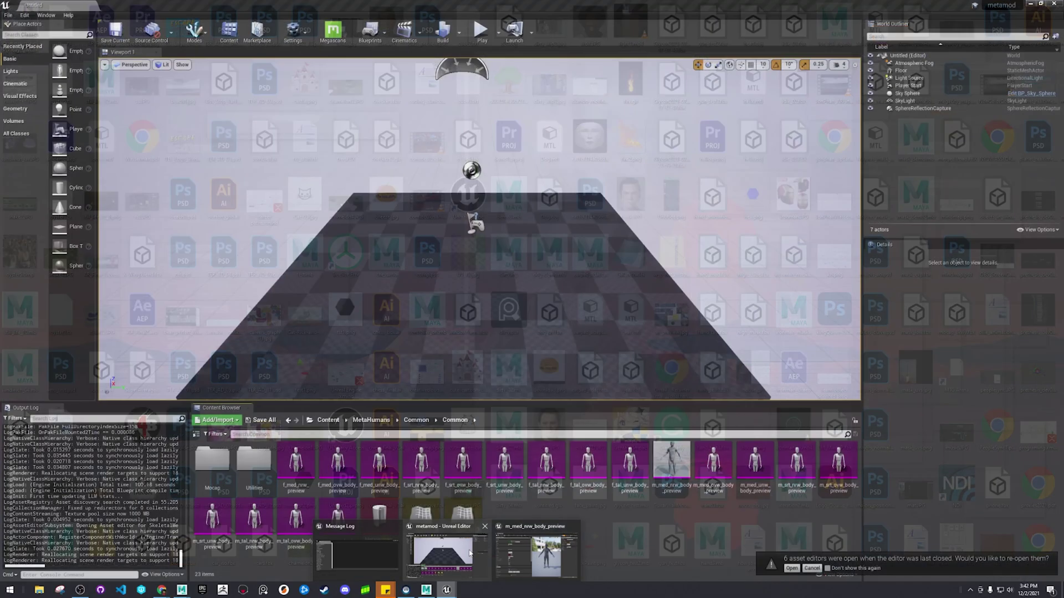
{"action": "left_click", "coordinate": [443, 554]}
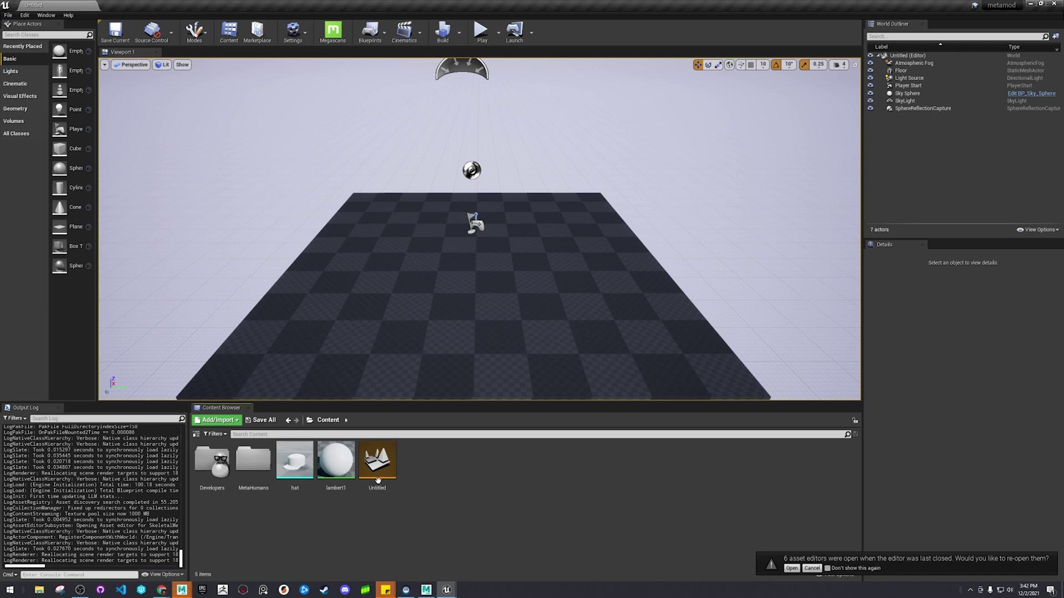
Open the MetaHumans/Taro content folder and try to place the BP_Taro blueprint in the level
{"action": "double_click", "coordinate": [267, 462]}
{"action": "double_click", "coordinate": [268, 476]}
{"action": "left_click_drag", "start_coordinate": [551, 476], "coordinate": [475, 293]}
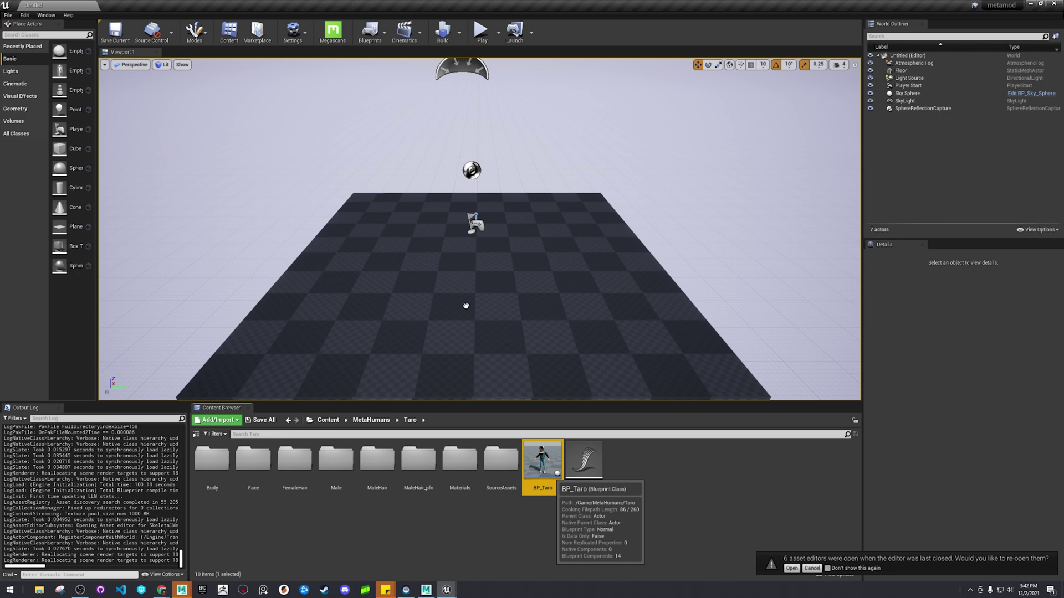
Locate the exported meta_dancing.fbx file on the Desktop in File Explorer, and minimise the window
{"action": "key", "text": "super+e"}
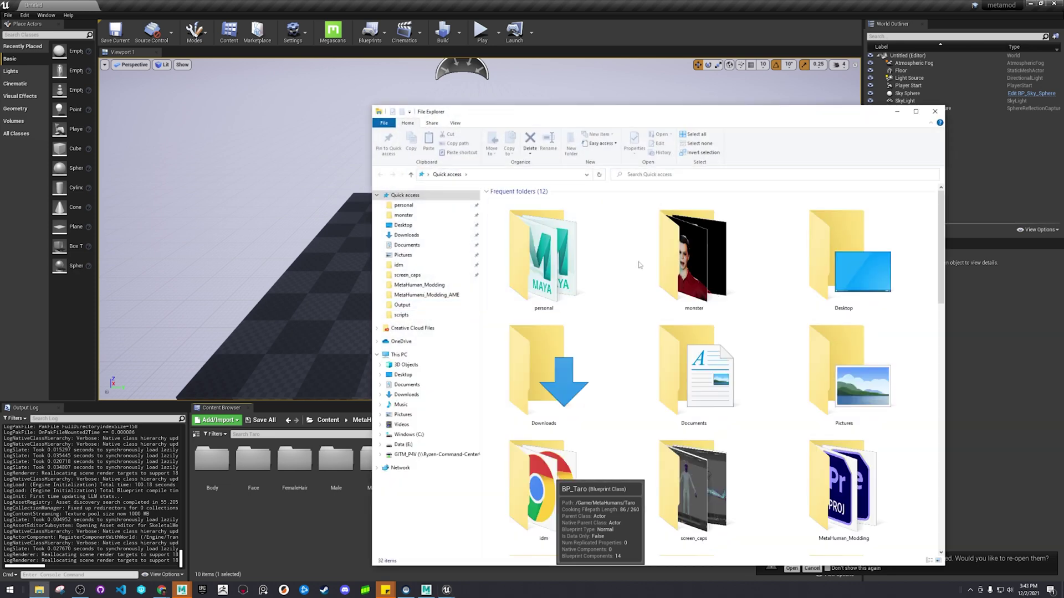
{"action": "left_click_drag", "start_coordinate": [940, 247], "coordinate": [910, 468]}
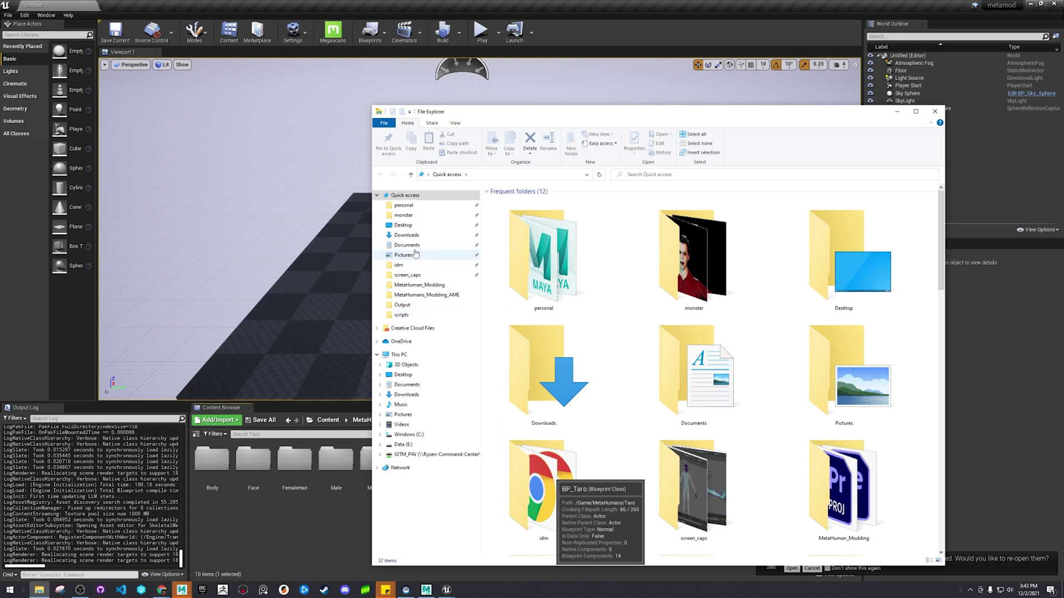
{"action": "left_click", "coordinate": [413, 225]}
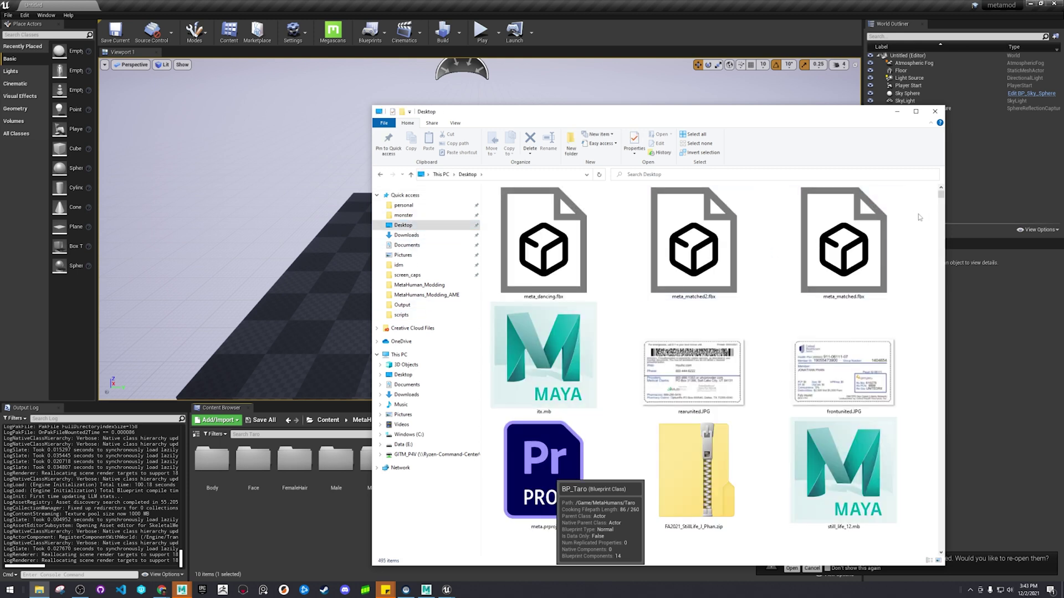
{"action": "left_click", "coordinate": [501, 253]}
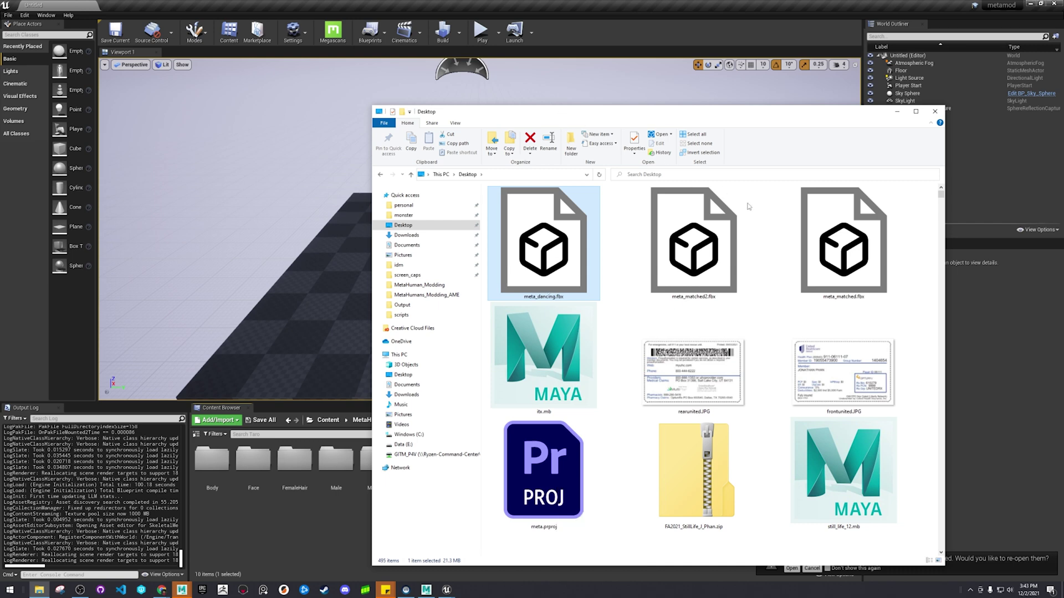
{"action": "left_click_drag", "start_coordinate": [457, 112], "coordinate": [657, 208]}
{"action": "left_click_drag", "start_coordinate": [732, 216], "coordinate": [514, 482]}
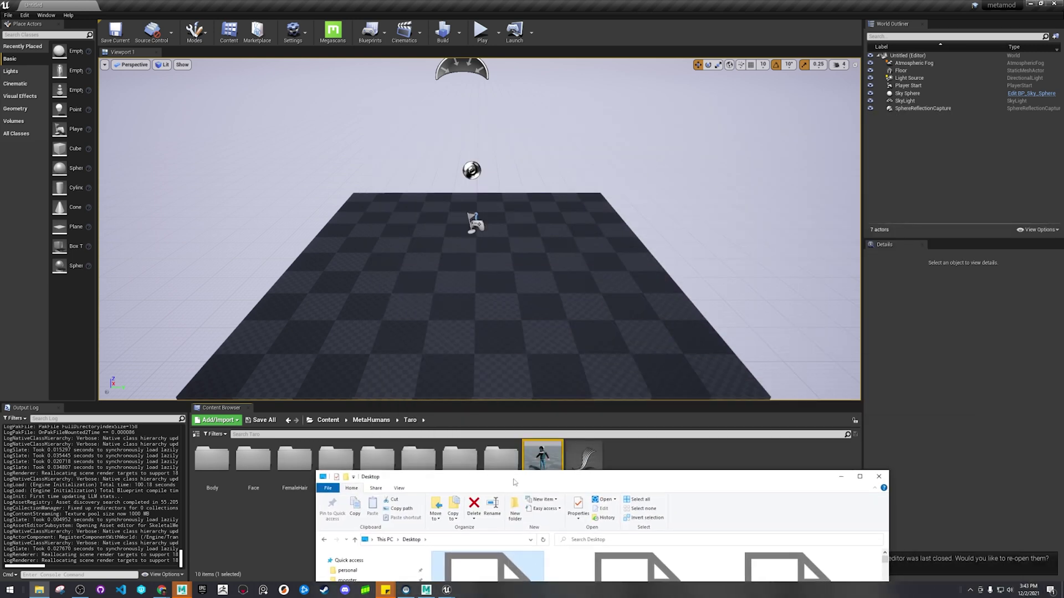
{"action": "left_click", "coordinate": [841, 477]}
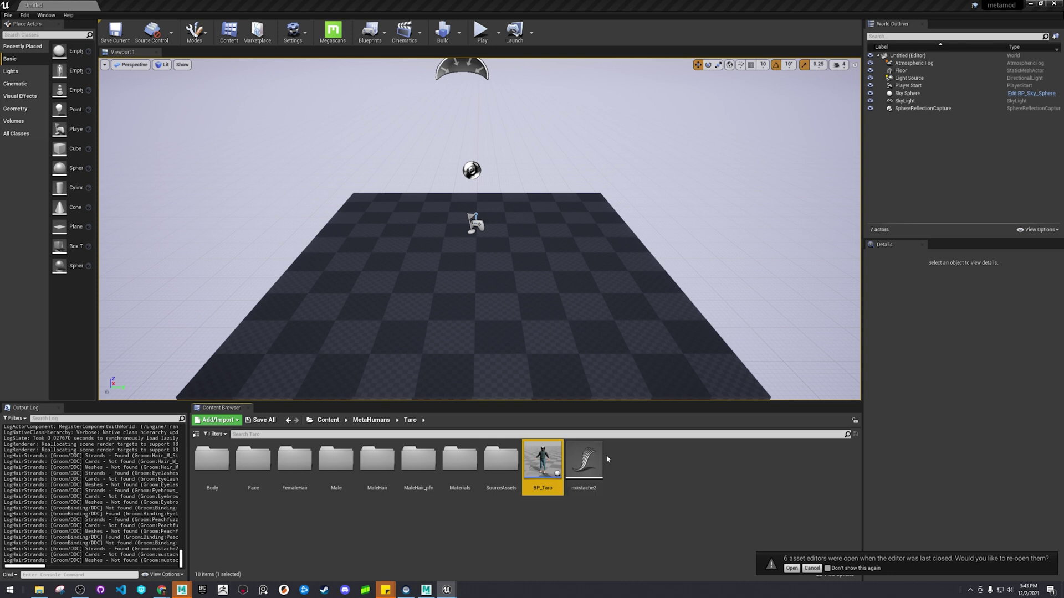
Place BP_Taro in the level and move it along the floor to stand in front of the Player Start
{"action": "left_click_drag", "start_coordinate": [542, 460], "coordinate": [557, 354]}
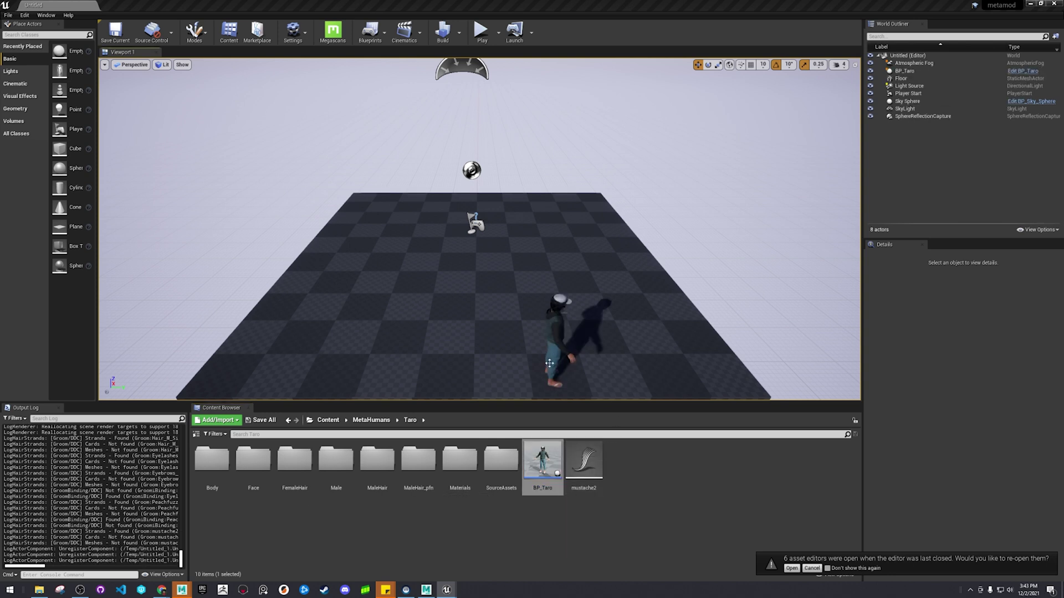
{"action": "left_click", "coordinate": [547, 358]}
{"action": "left_click_drag", "start_coordinate": [546, 366], "coordinate": [472, 270]}
{"action": "left_click", "coordinate": [474, 531]}
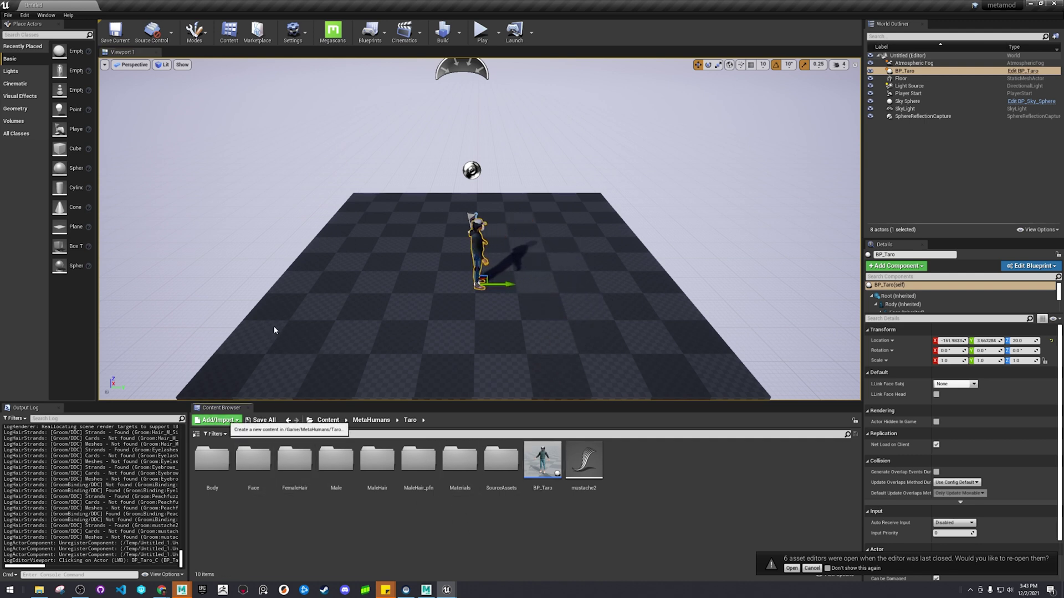
{"action": "left_click", "coordinate": [216, 420]}
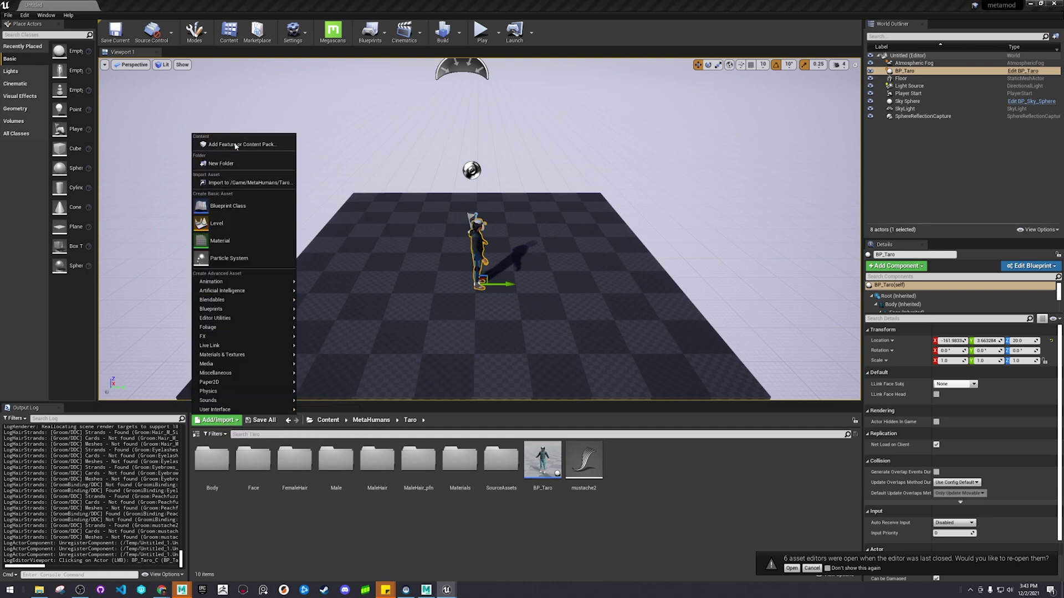
{"action": "left_click", "coordinate": [237, 183]}
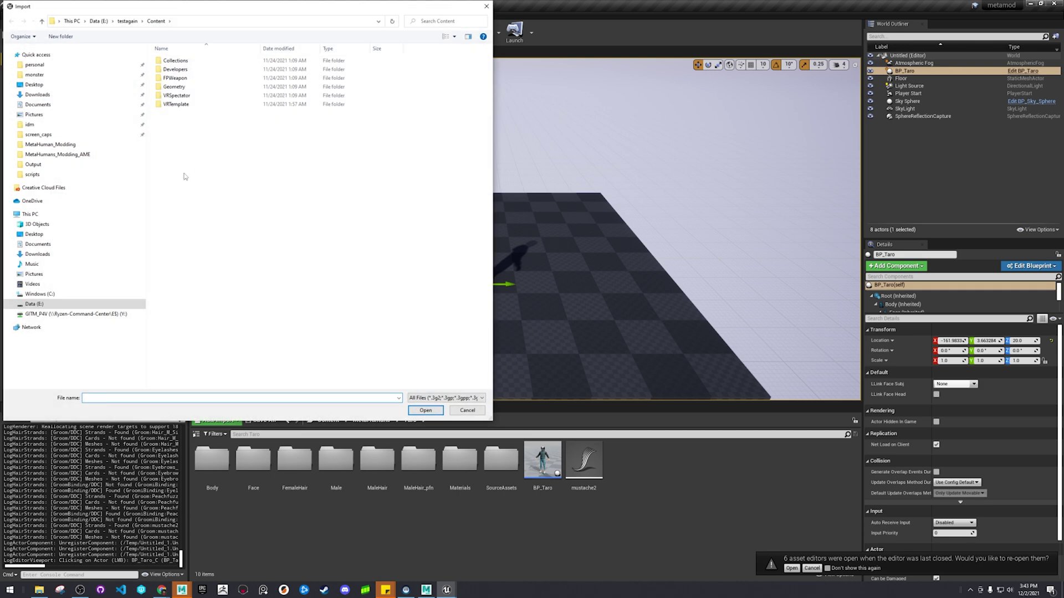
{"action": "left_click", "coordinate": [34, 84]}
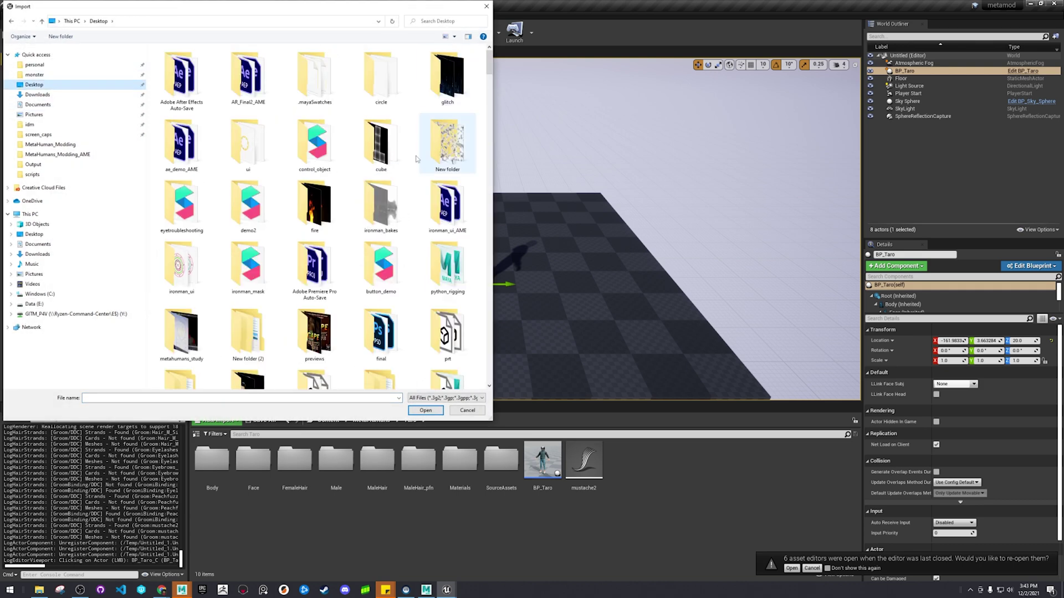
{"action": "scroll", "coordinate": [399, 175], "scroll_direction": "down", "scroll_amount": 10}
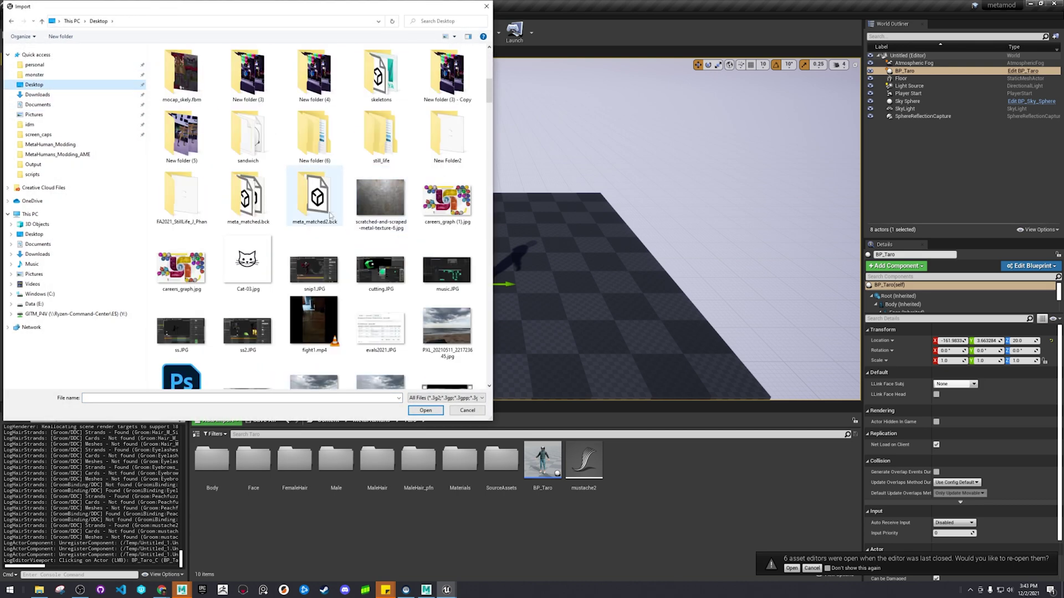
{"action": "left_click_drag", "start_coordinate": [482, 95], "coordinate": [472, 376]}
{"action": "double_click", "coordinate": [314, 363]}
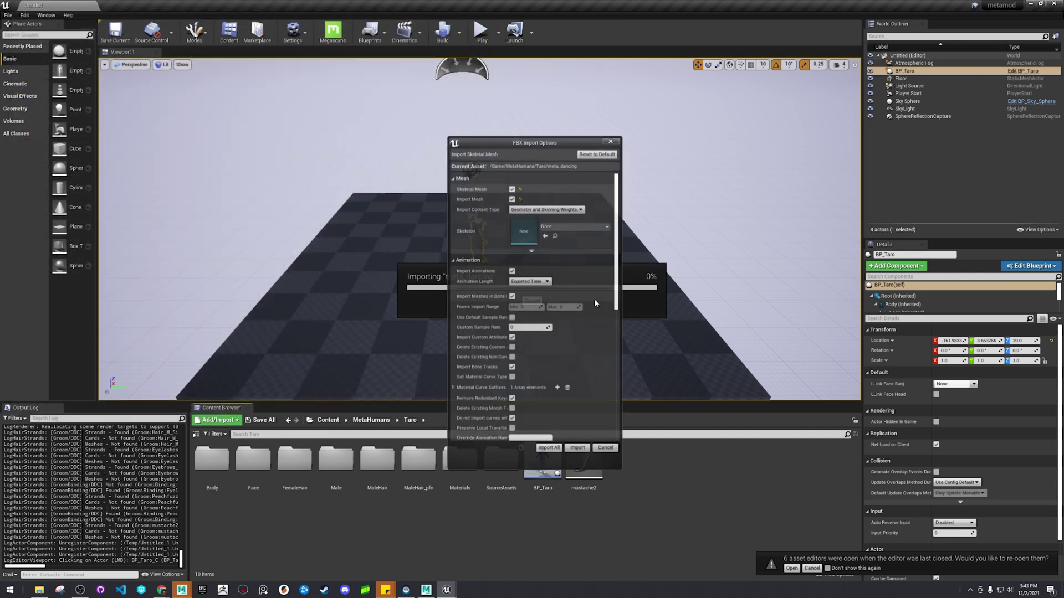
{"action": "left_click", "coordinate": [577, 229]}
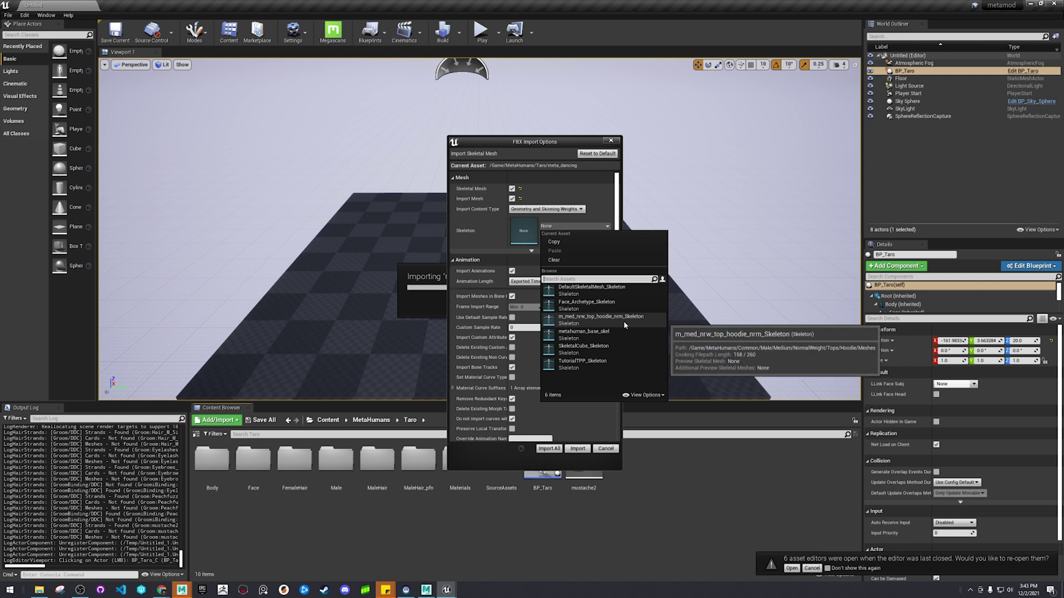
{"action": "left_click", "coordinate": [611, 141]}
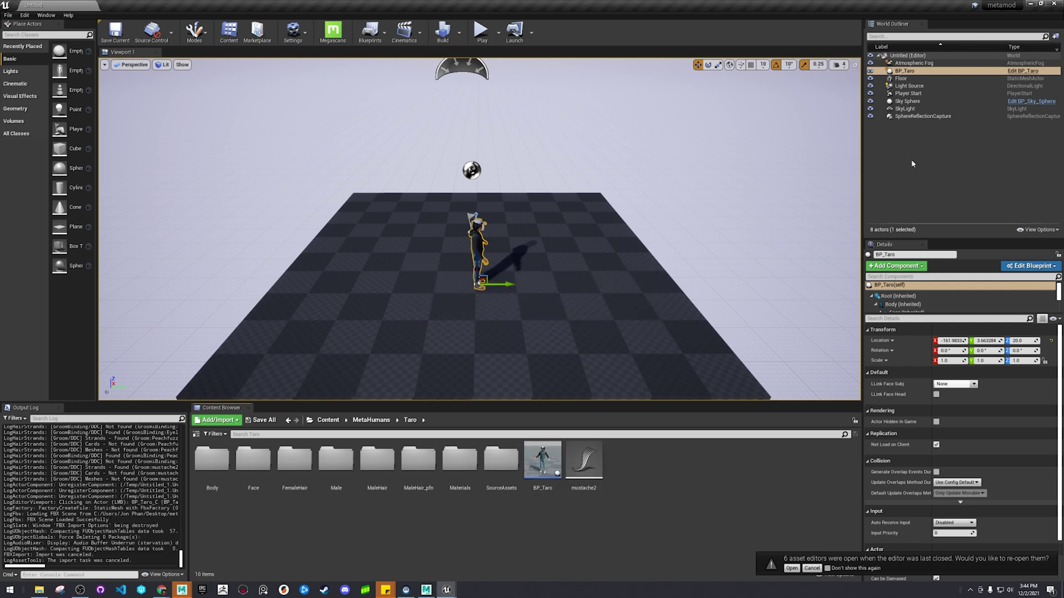
Check which skeleton the BP_Taro Body component's m_med_nrw_body mesh uses by opening that mesh and its skeleton, and return to the level
{"action": "left_click", "coordinate": [909, 305]}
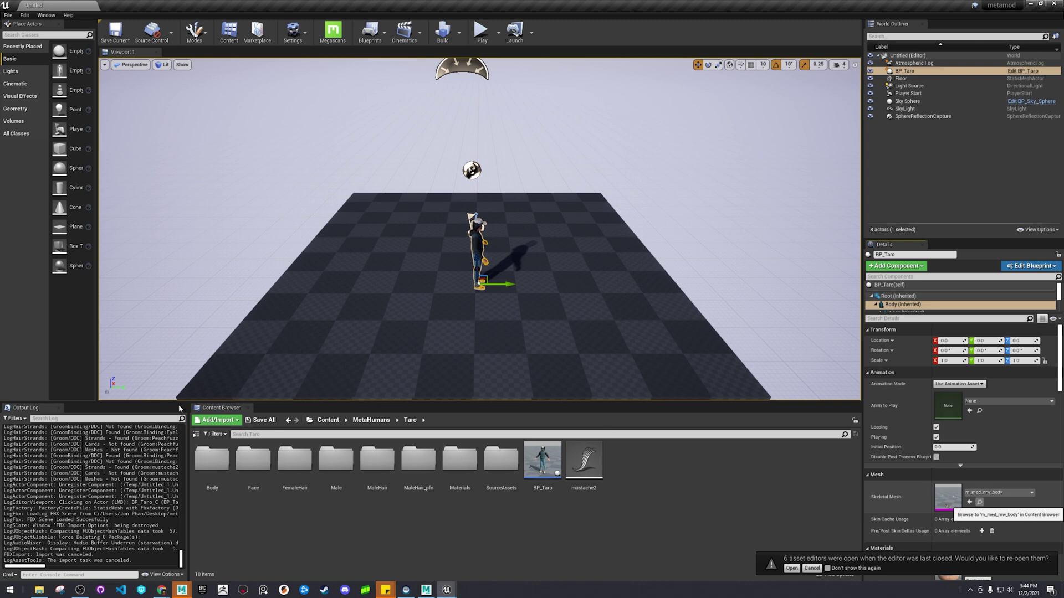
{"action": "left_click", "coordinate": [979, 503]}
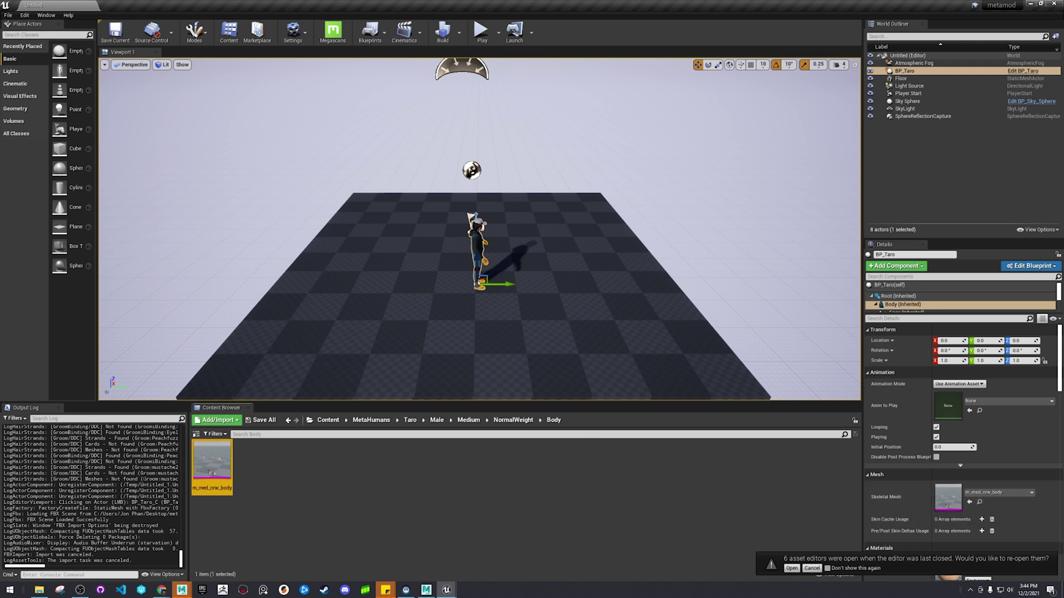
{"action": "double_click", "coordinate": [225, 459]}
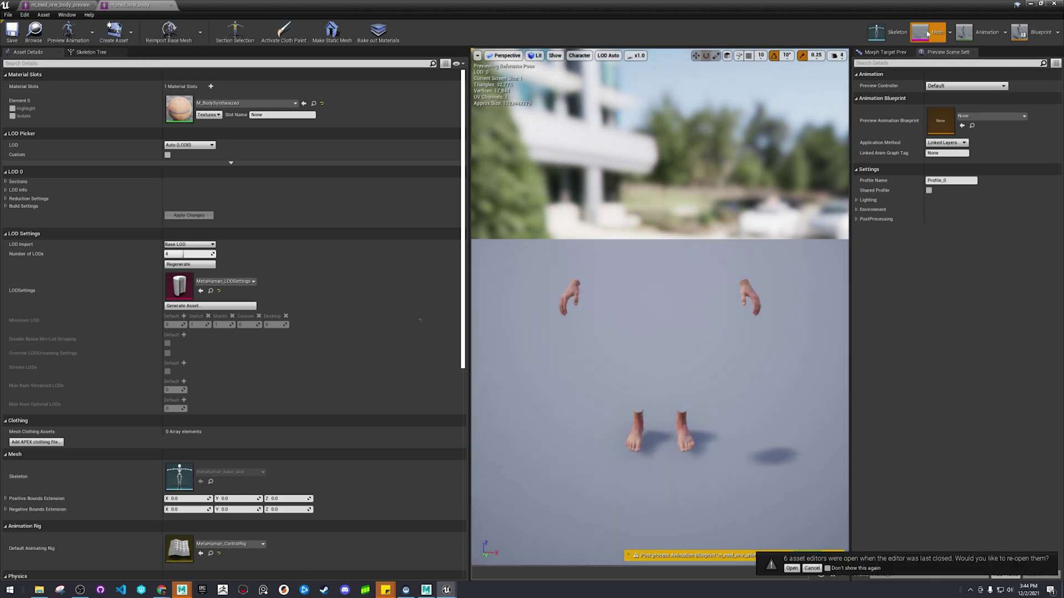
{"action": "left_click", "coordinate": [903, 55]}
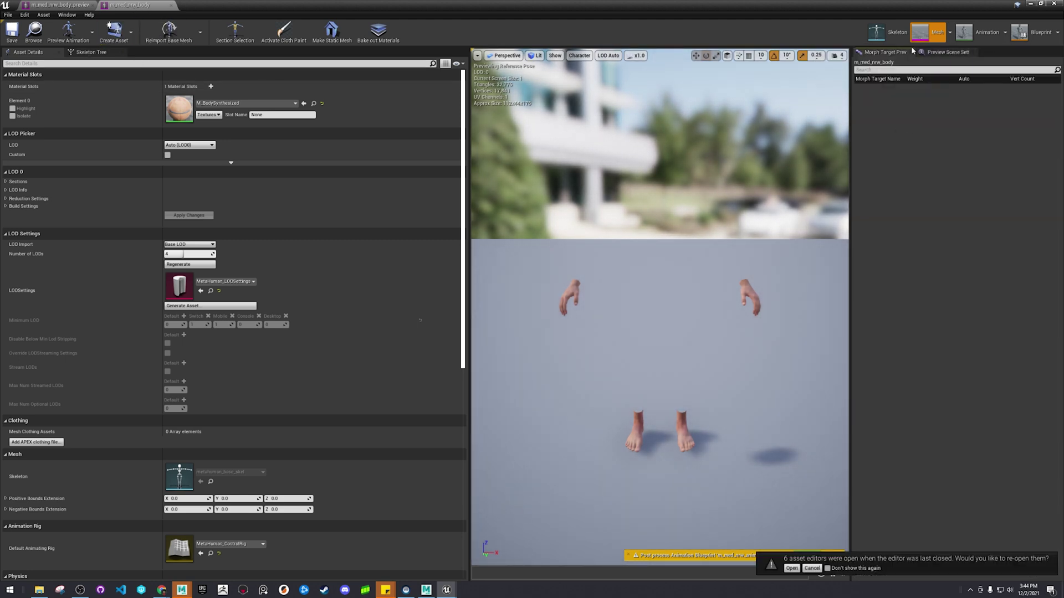
{"action": "left_click", "coordinate": [889, 32]}
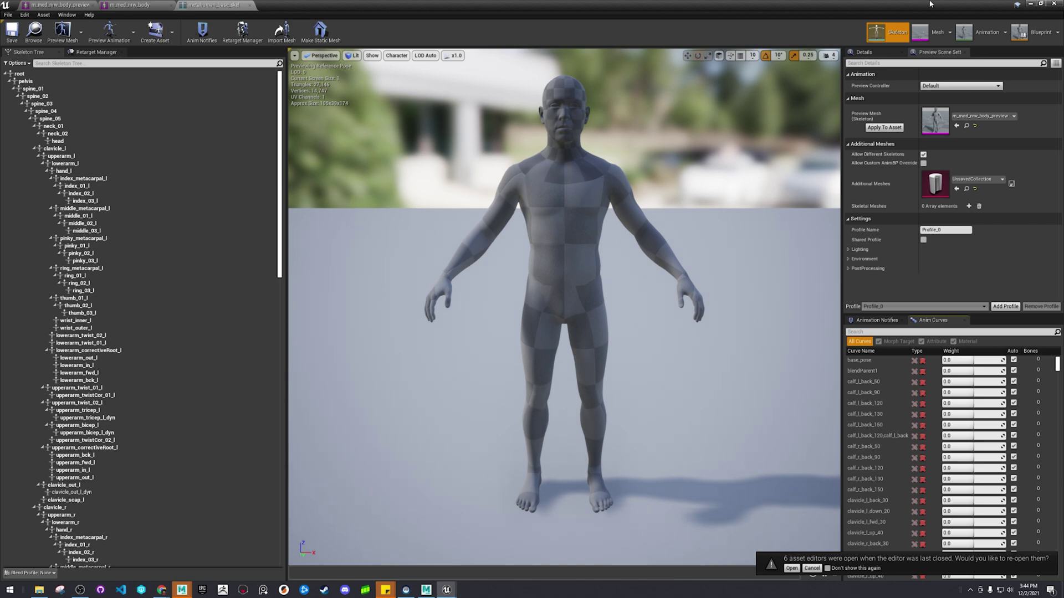
{"action": "left_click", "coordinate": [1031, 4]}
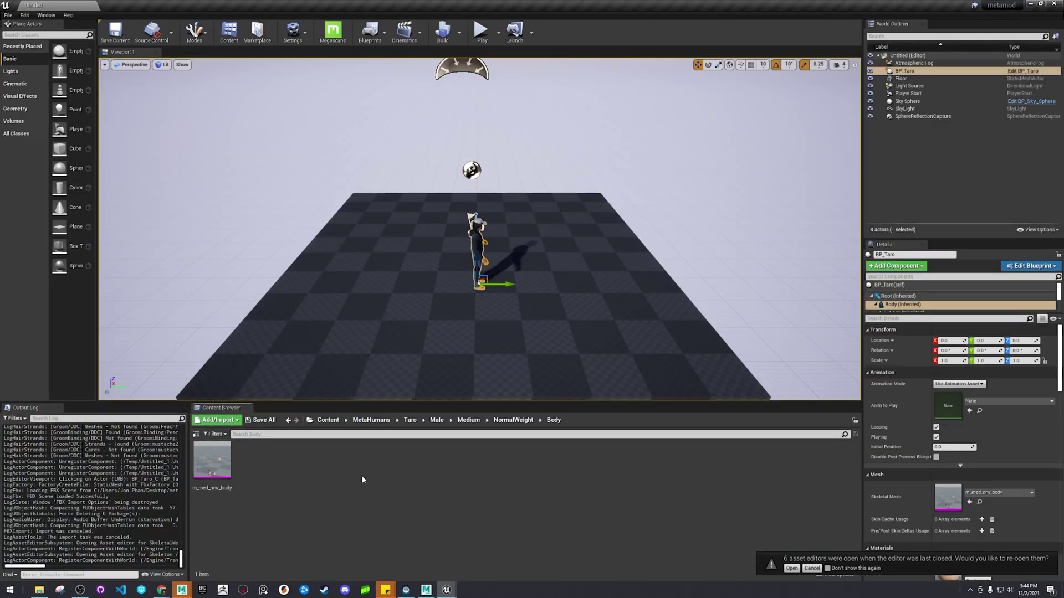
Go back to the top-level Content folder and choose meta_dancing.fbx from the Desktop for import
{"action": "left_click", "coordinate": [328, 420]}
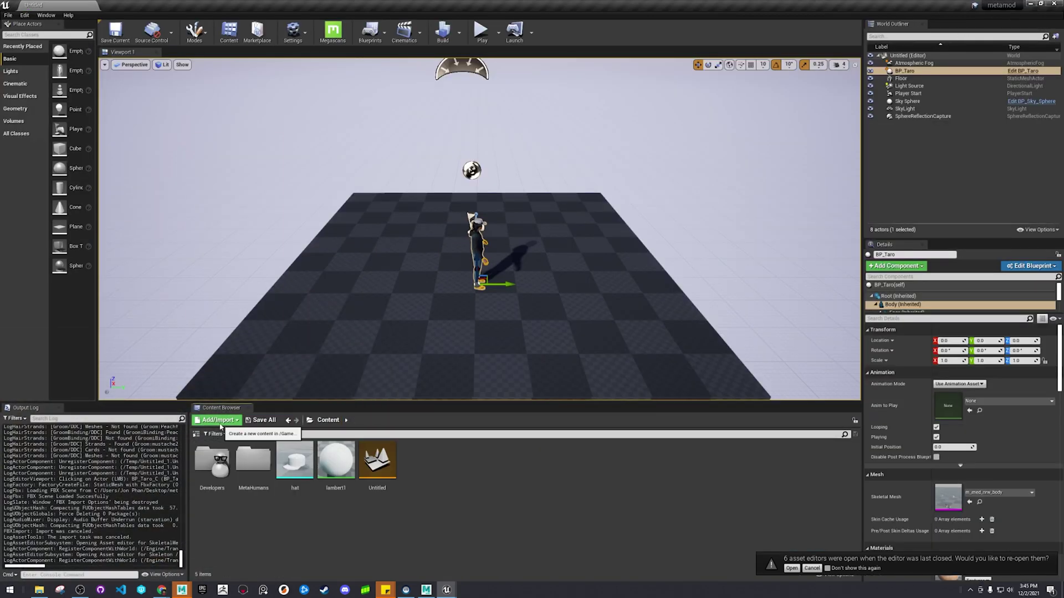
{"action": "left_click", "coordinate": [217, 420]}
{"action": "left_click", "coordinate": [228, 183]}
{"action": "scroll", "coordinate": [455, 383], "scroll_direction": "down", "scroll_amount": 15}
{"action": "left_click", "coordinate": [328, 373]}
{"action": "key", "text": "Return"}
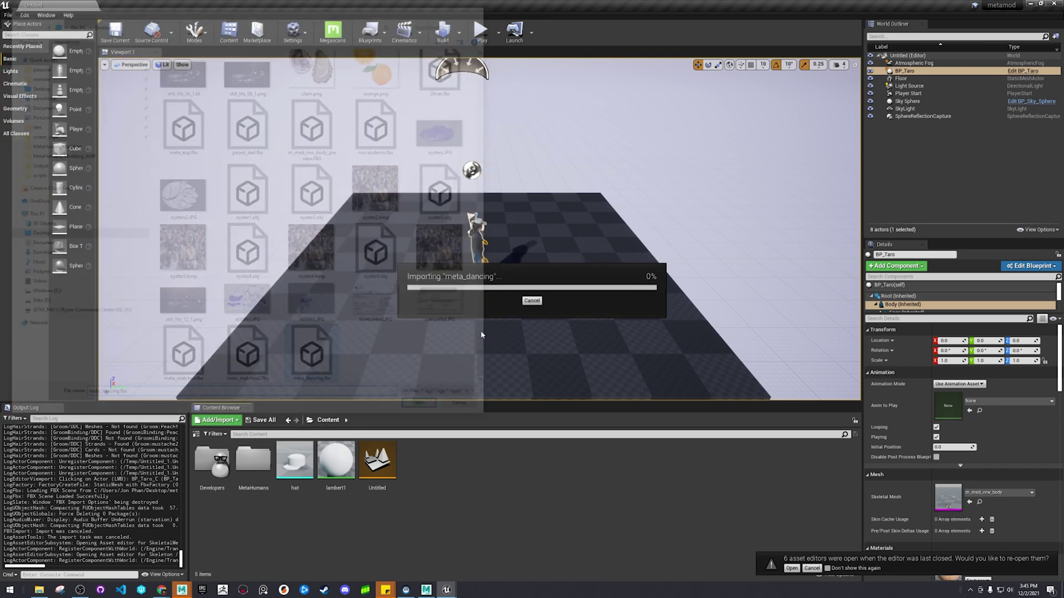
Import meta_dancing as animation only, with metahuman_base_skel as its skeleton and the Skeletal Mesh option off
{"action": "left_click", "coordinate": [564, 230]}
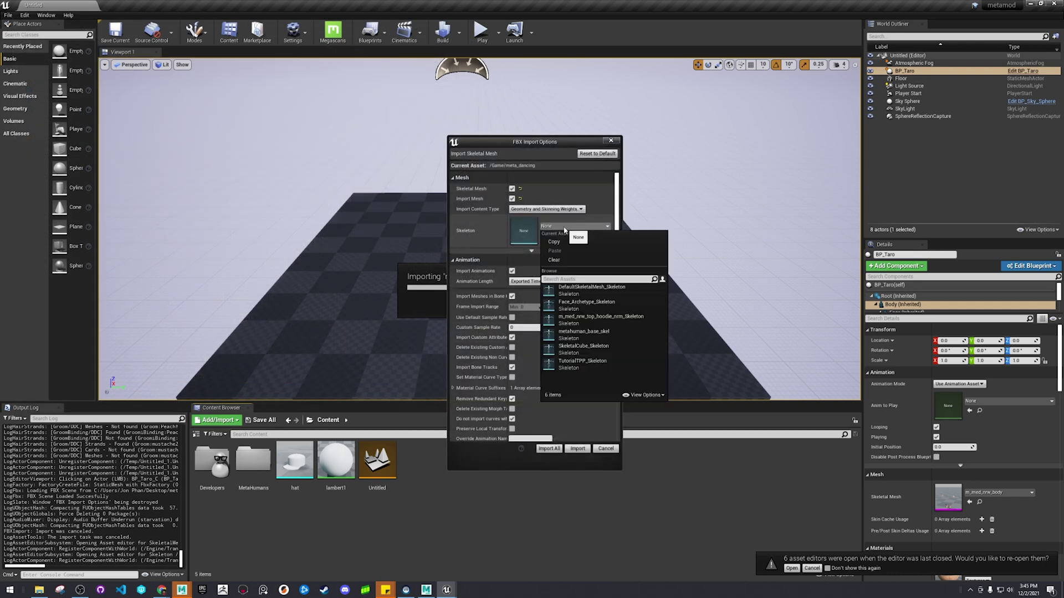
{"action": "left_click", "coordinate": [619, 336]}
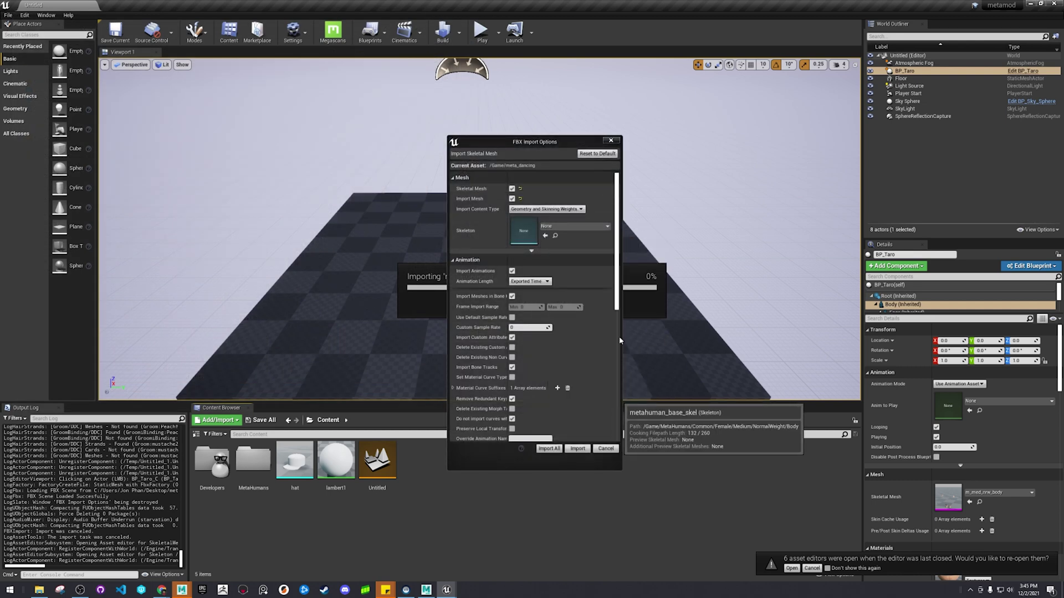
{"action": "left_click", "coordinate": [513, 189]}
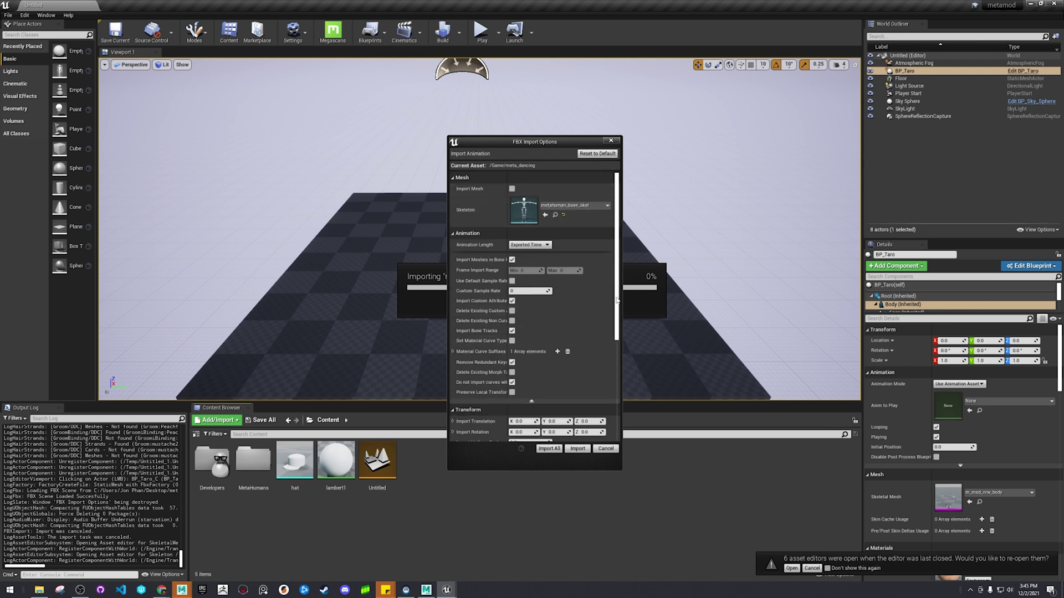
{"action": "scroll", "coordinate": [616, 300], "scroll_direction": "down", "scroll_amount": 5}
{"action": "left_click", "coordinate": [577, 449]}
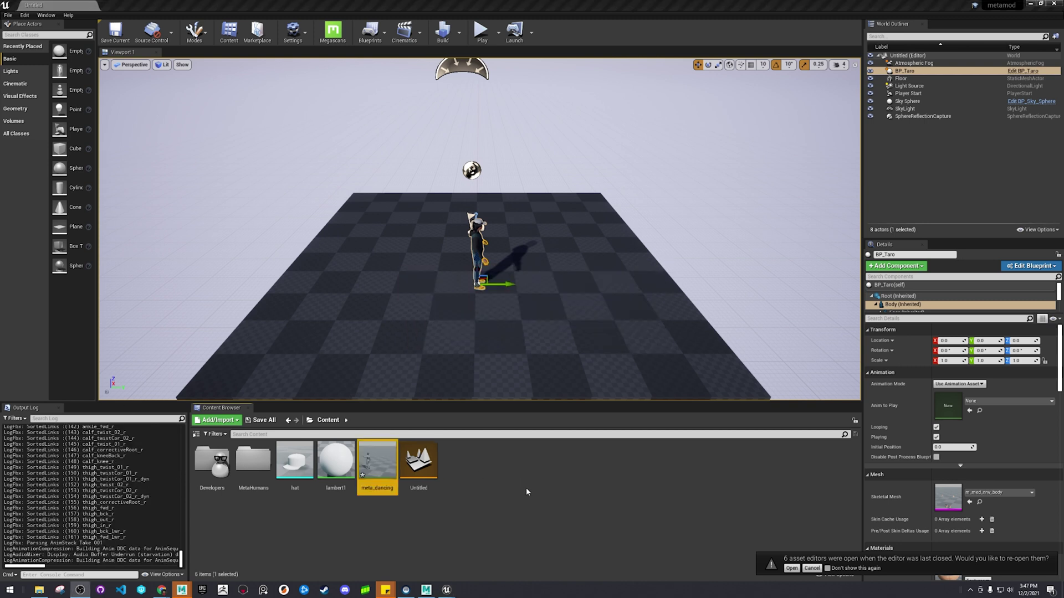
{"action": "left_click", "coordinate": [526, 487]}
{"action": "mouse_move", "coordinate": [375, 469]}
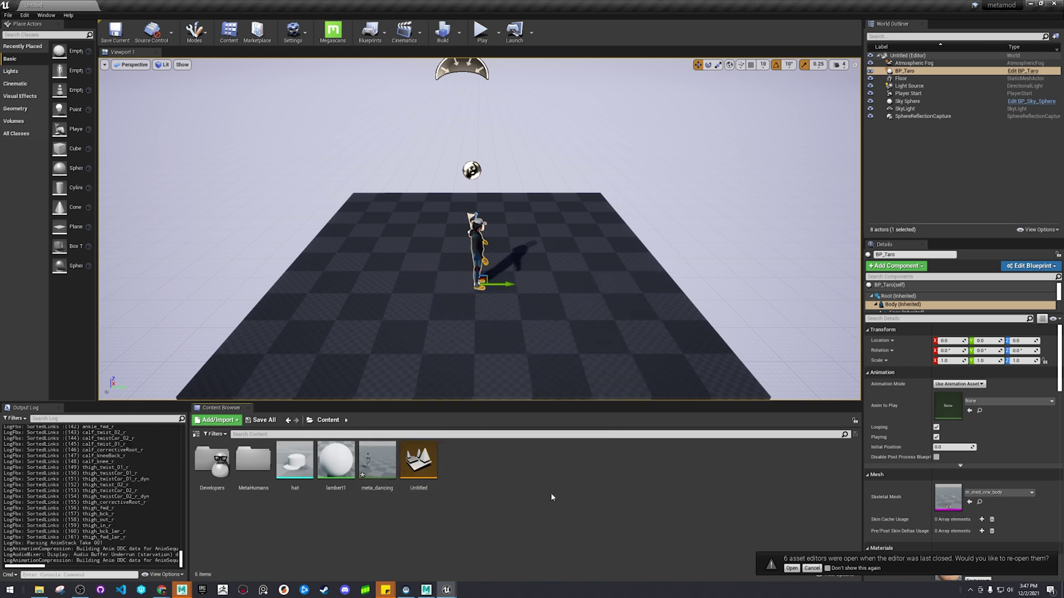
Create a Level Sequence asset in the Content folder, keeping its default name
{"action": "right_click", "coordinate": [604, 462]}
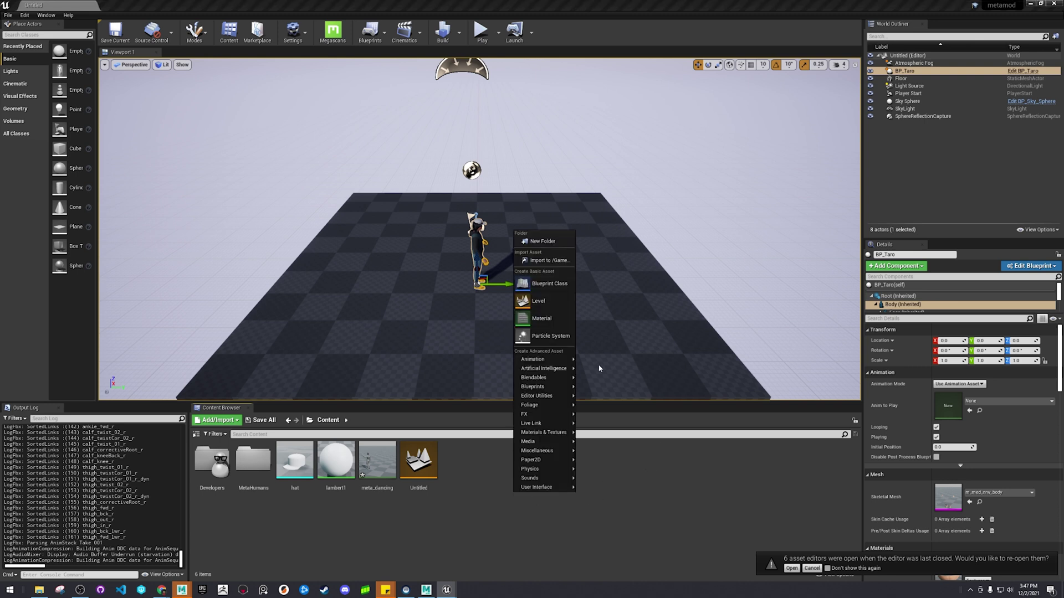
{"action": "mouse_move", "coordinate": [562, 361]}
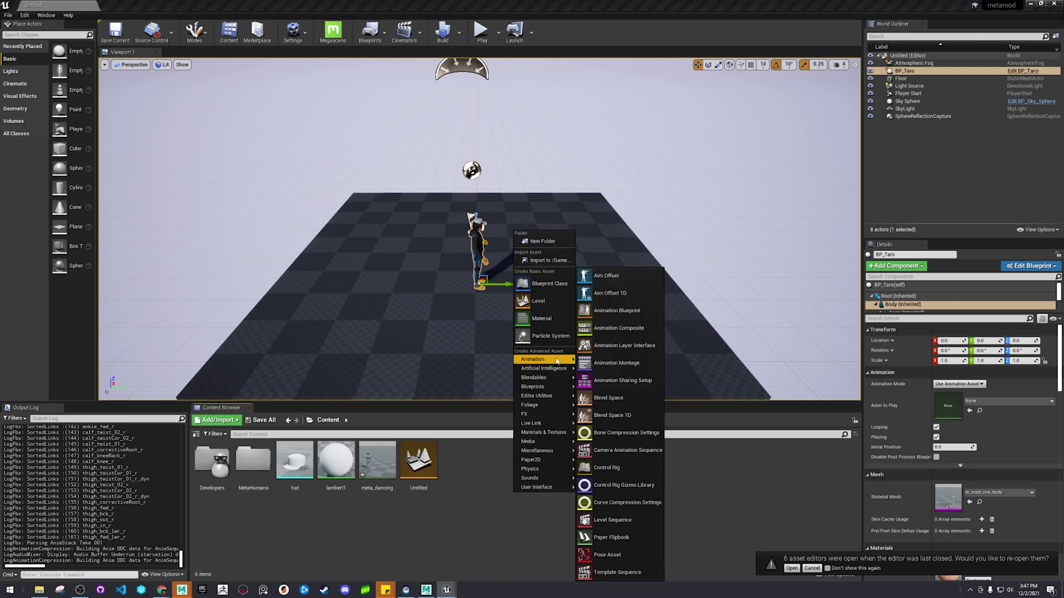
{"action": "left_click", "coordinate": [612, 520]}
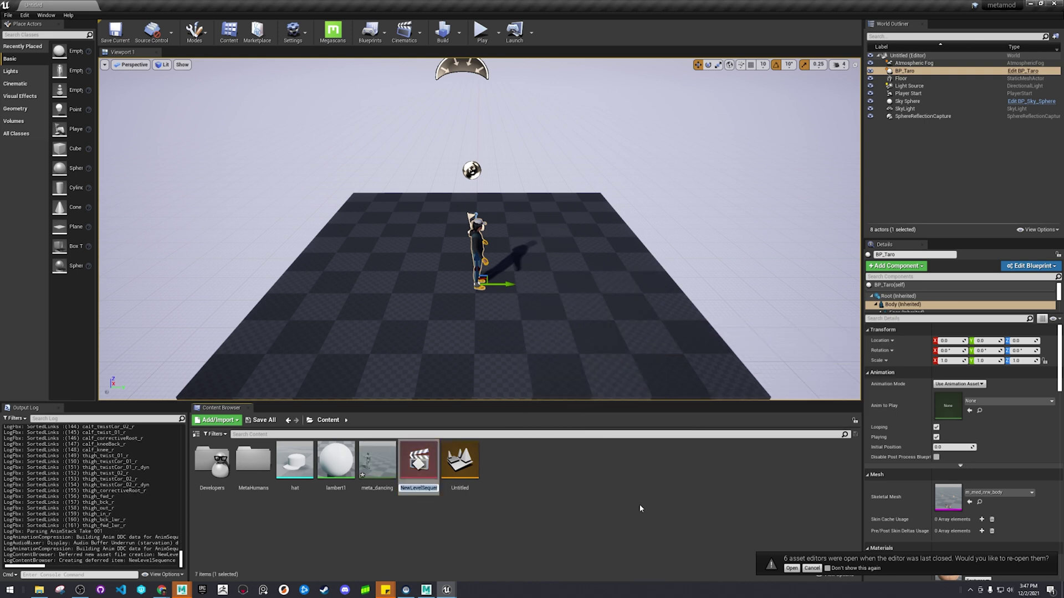
{"action": "key", "text": "Return"}
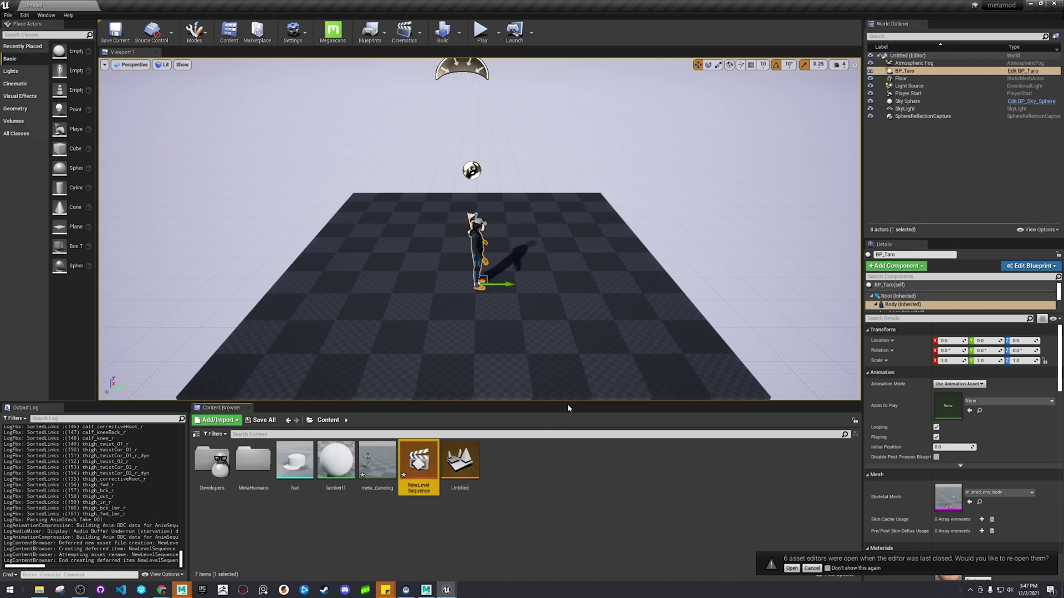
Open NewLevelSequence in the Sequencer and add the BP_Taro actor to it
{"action": "double_click", "coordinate": [416, 463]}
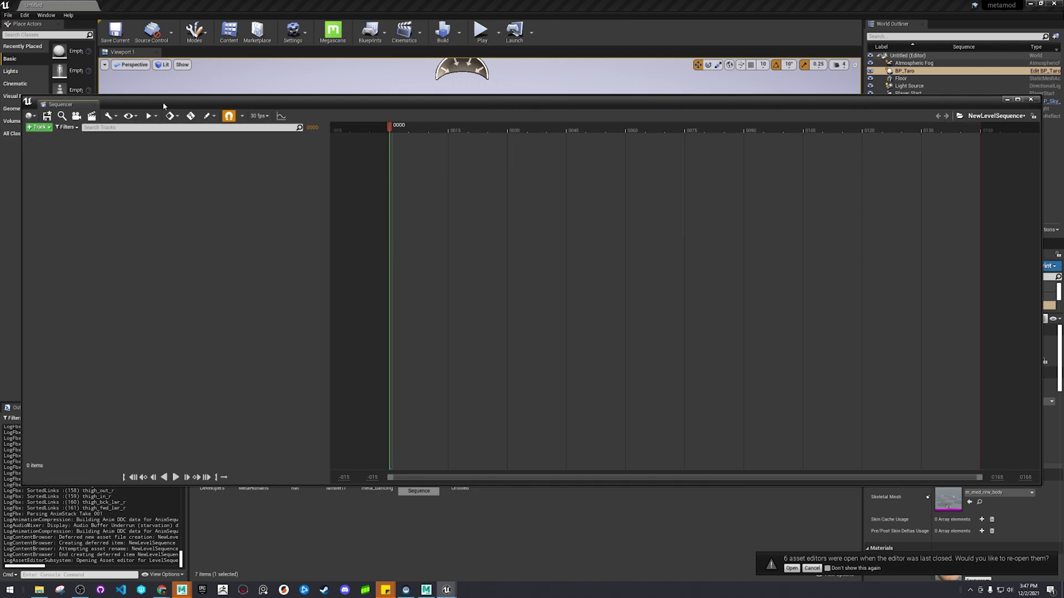
{"action": "left_click_drag", "start_coordinate": [163, 105], "coordinate": [661, 136]}
{"action": "left_click", "coordinate": [520, 163]}
{"action": "mouse_move", "coordinate": [554, 172]}
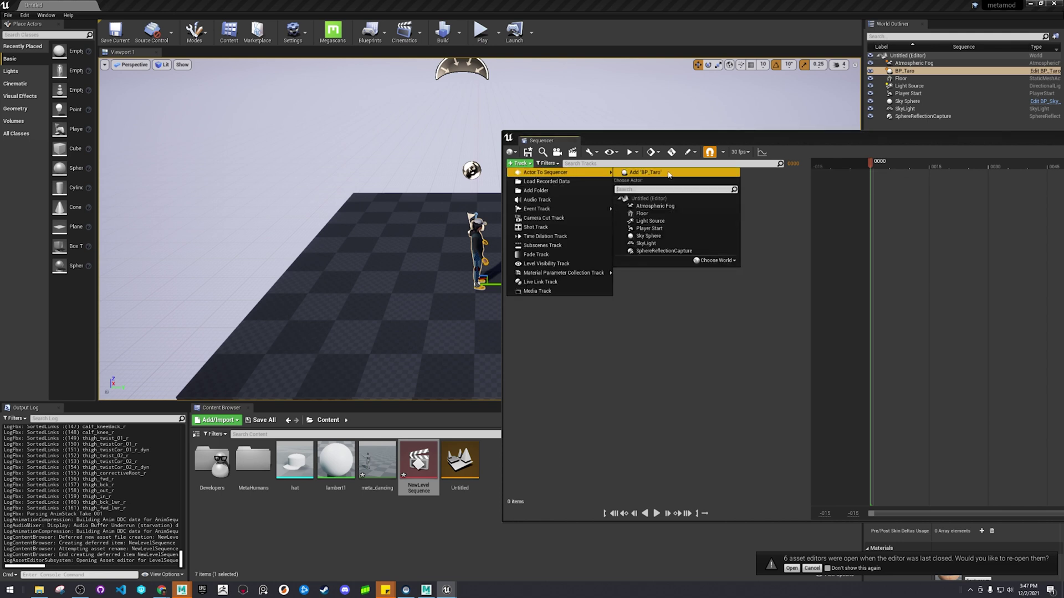
{"action": "left_click", "coordinate": [666, 174]}
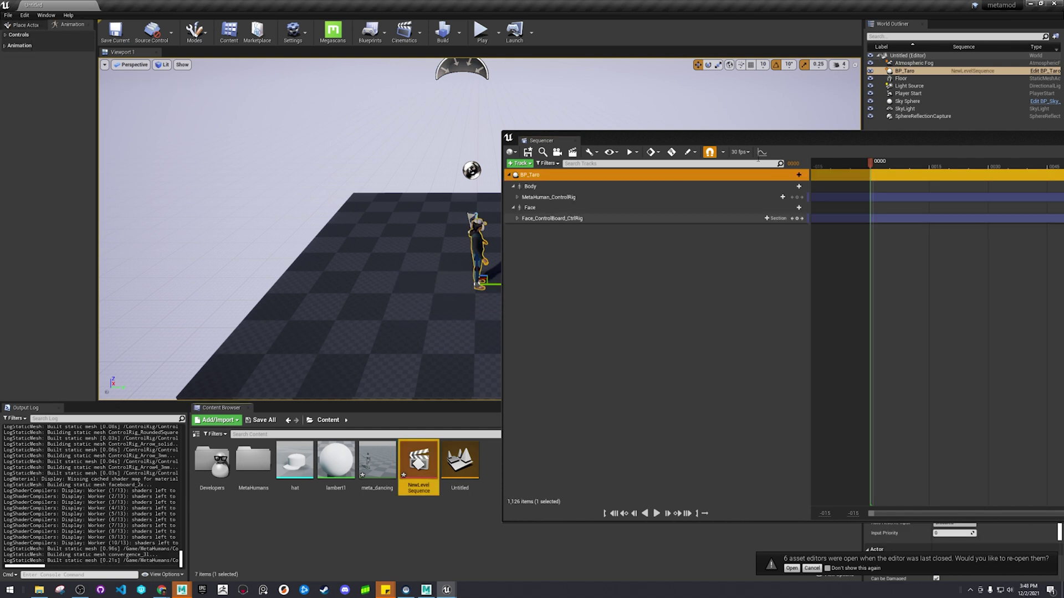
Add an Animation track with the meta_dancing sequence to BP_Taro's Body component
{"action": "left_click", "coordinate": [521, 198]}
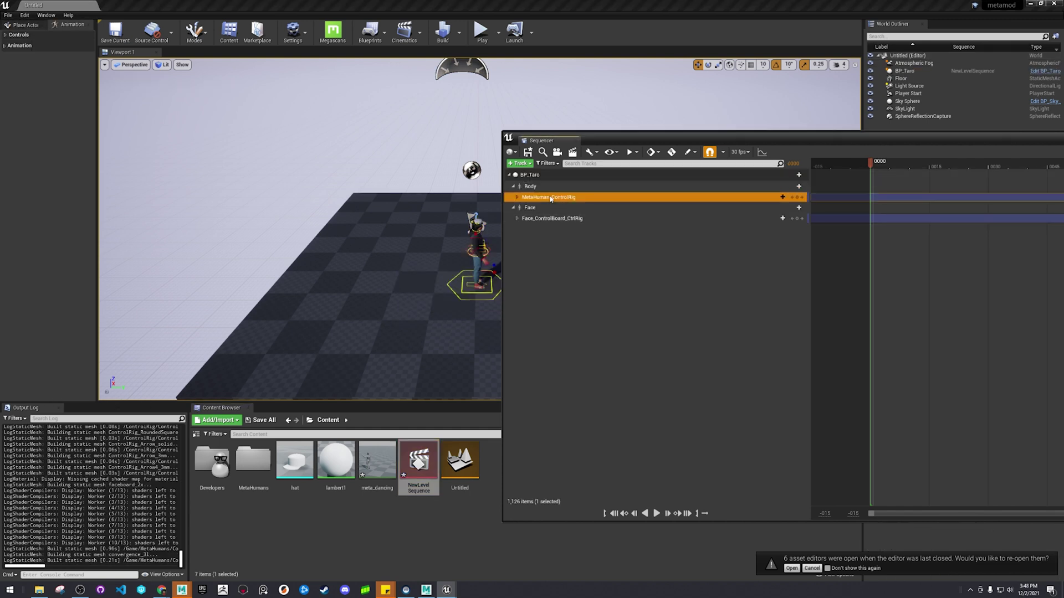
{"action": "left_click", "coordinate": [517, 198]}
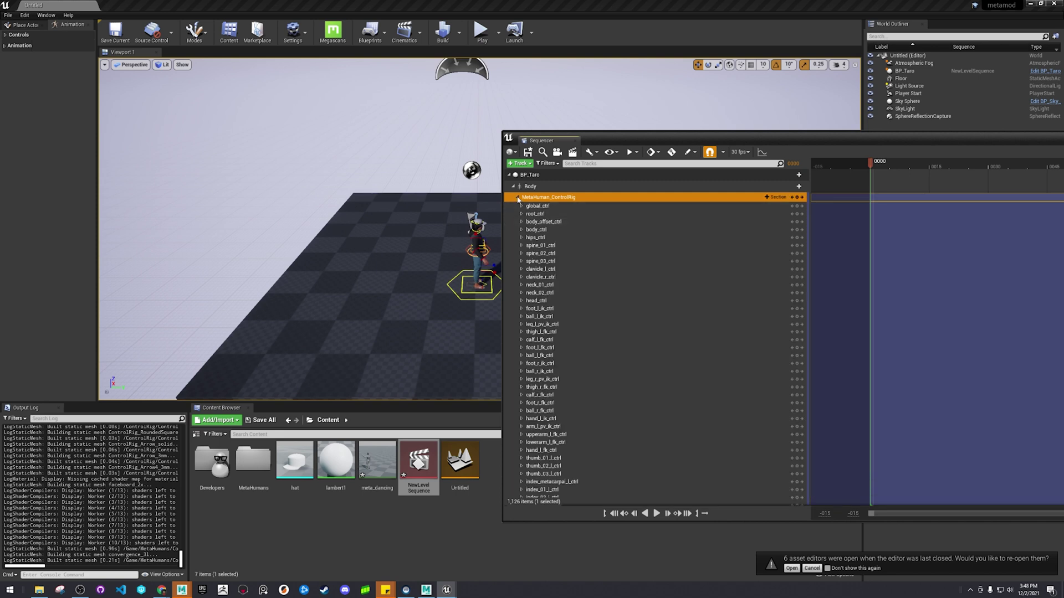
{"action": "left_click", "coordinate": [518, 198]}
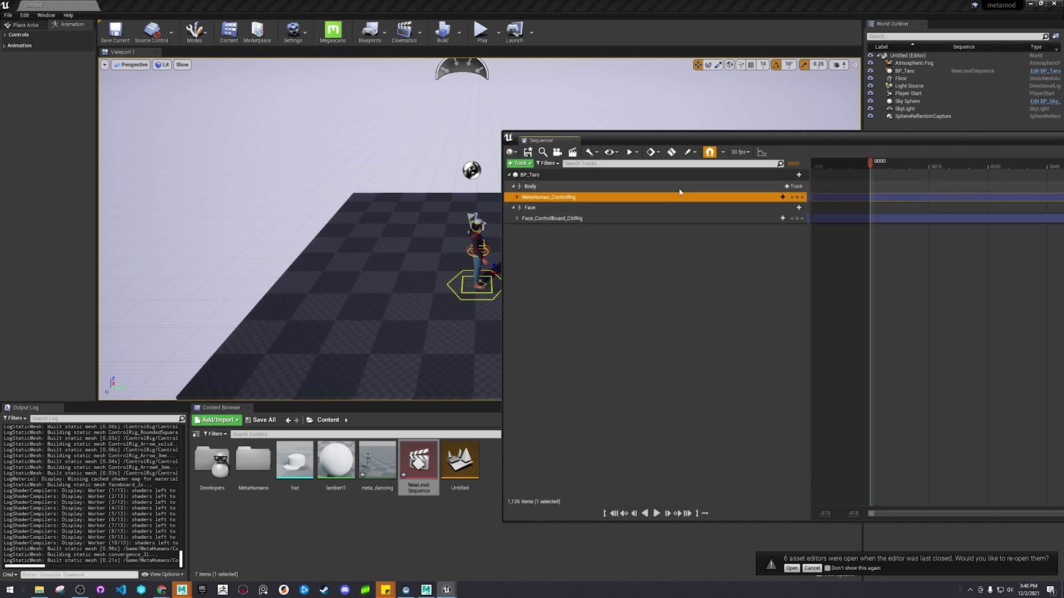
{"action": "left_click", "coordinate": [774, 188]}
{"action": "left_click", "coordinate": [791, 187]}
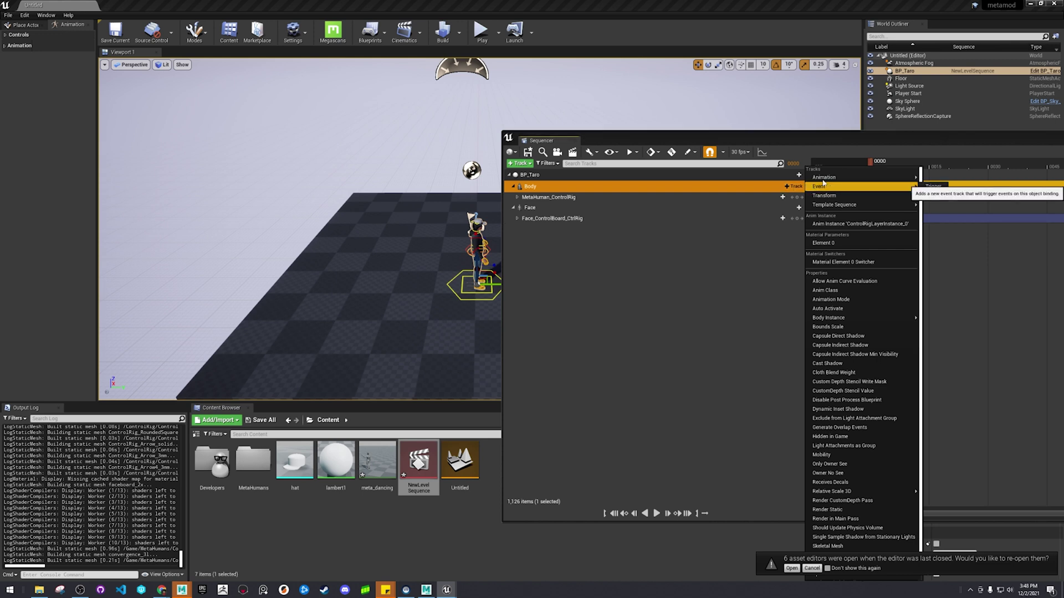
{"action": "mouse_move", "coordinate": [859, 177]}
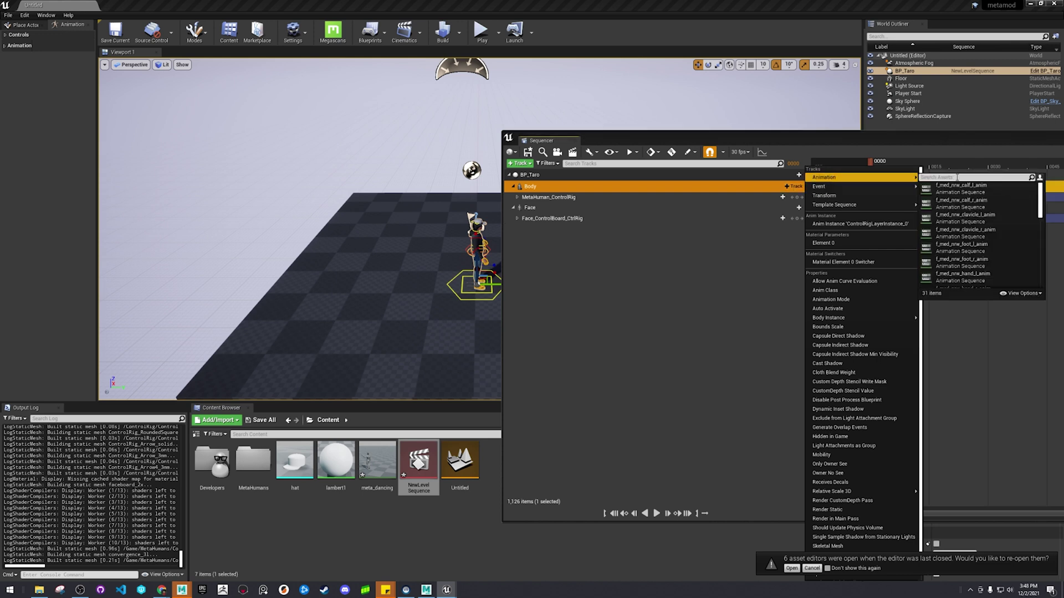
{"action": "type", "text": "meta"}
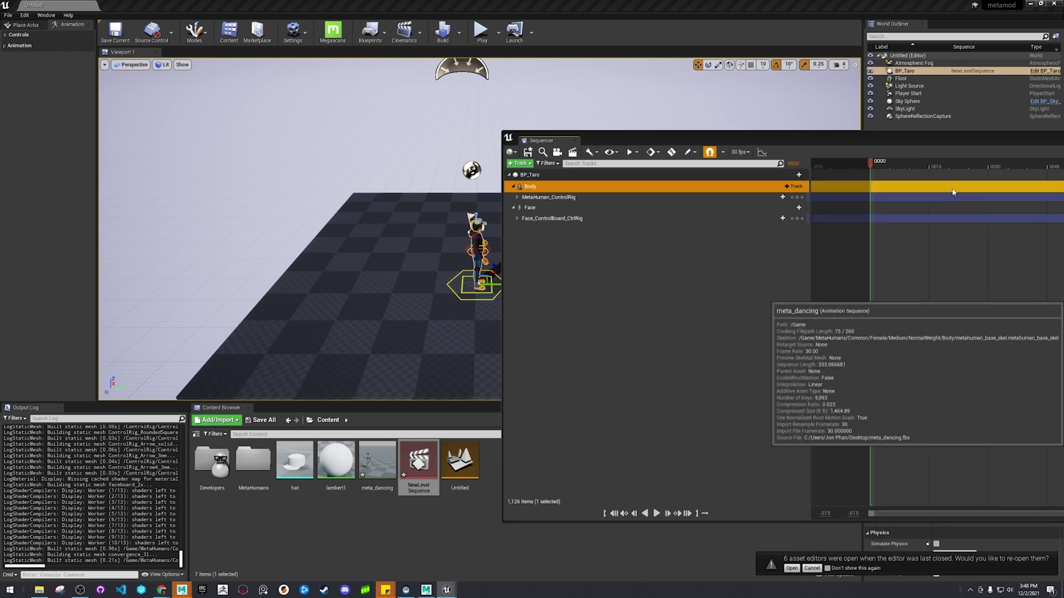
{"action": "left_click", "coordinate": [961, 185]}
Extend the end of the sequence's playback range to about frame 670
{"action": "left_click_drag", "start_coordinate": [848, 138], "coordinate": [222, 286]}
{"action": "scroll", "coordinate": [557, 408], "scroll_direction": "down", "scroll_amount": 6}
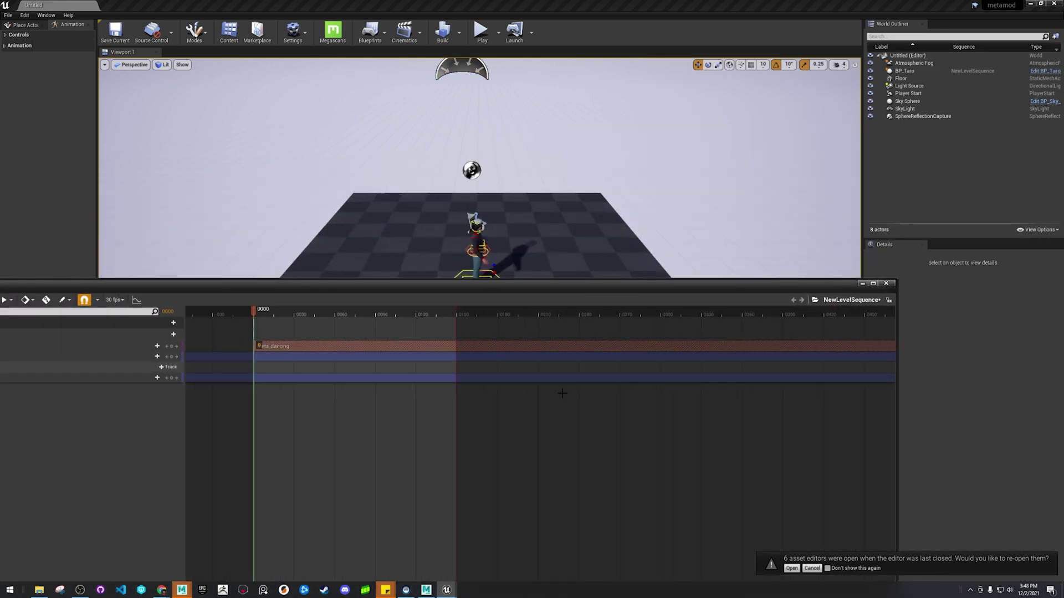
{"action": "left_click_drag", "start_coordinate": [610, 317], "coordinate": [779, 315]}
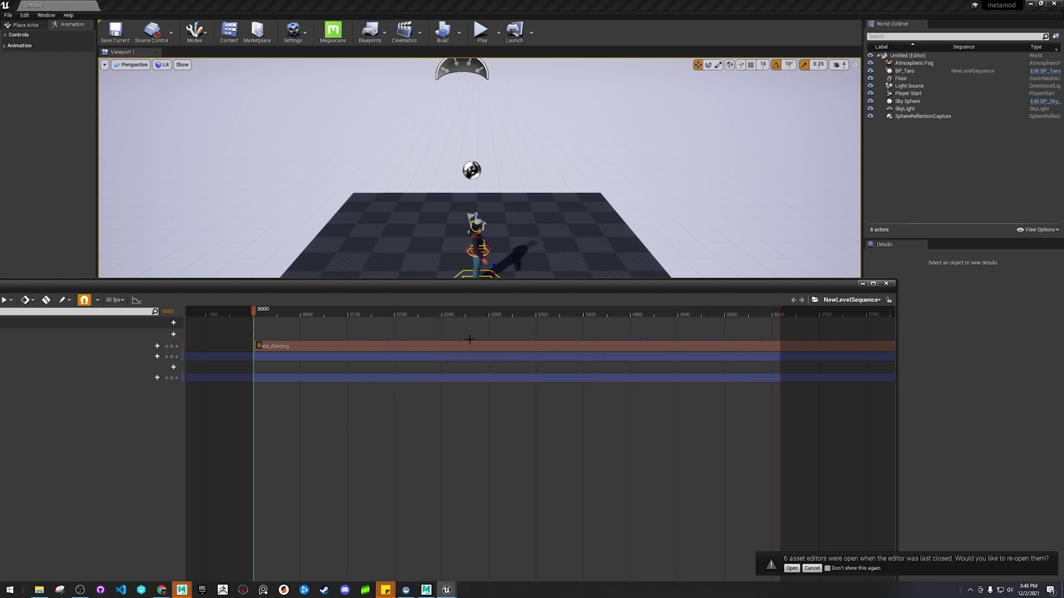
Scrub the sequence to frames 103 and 410 to check BP_Taro's motion, and inspect the Animation track's weight
{"action": "left_click_drag", "start_coordinate": [258, 312], "coordinate": [335, 311]}
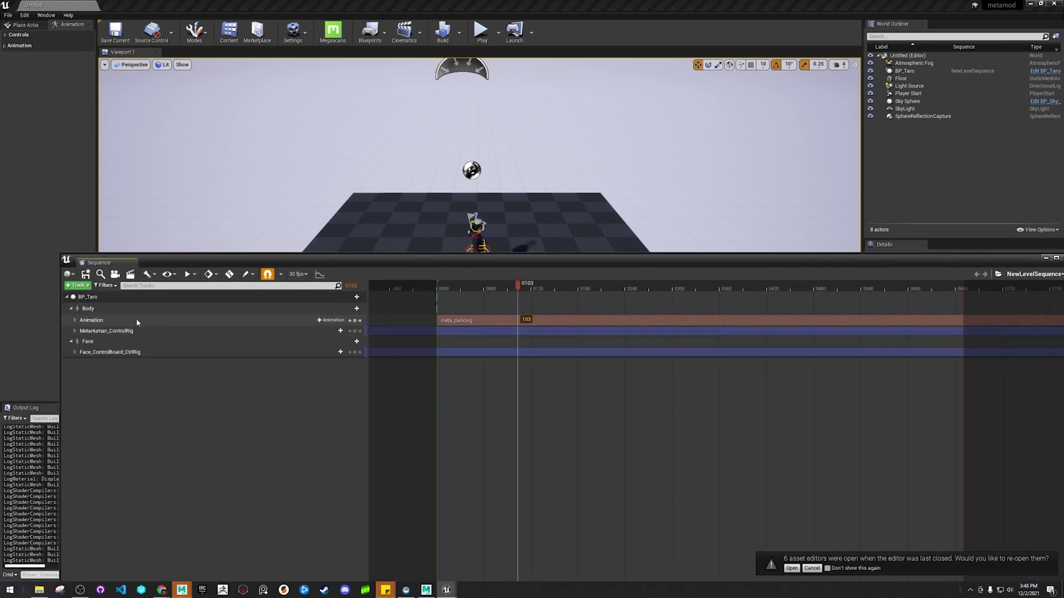
{"action": "left_click", "coordinate": [76, 320]}
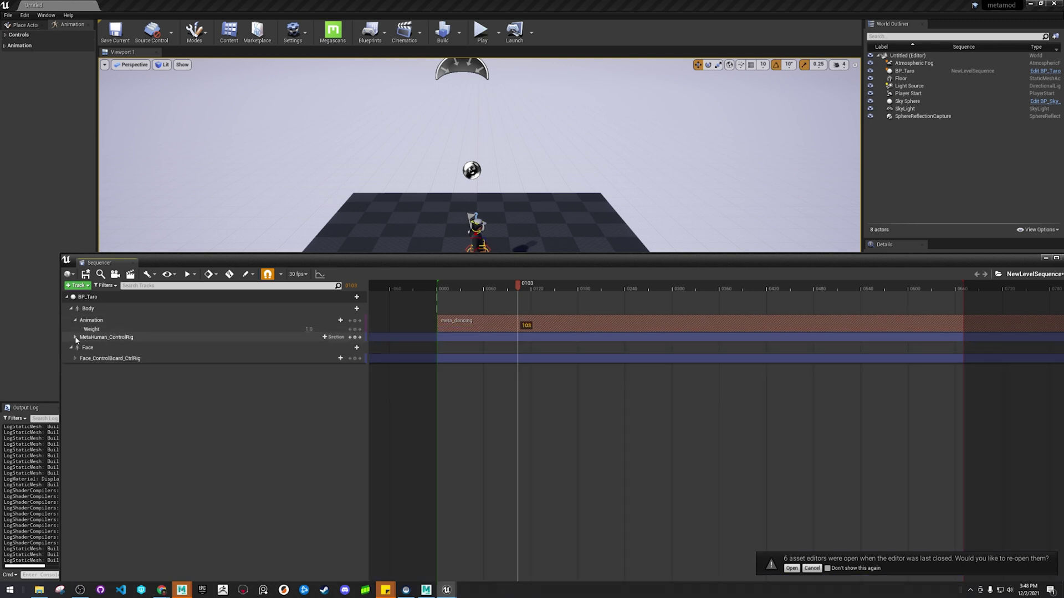
{"action": "left_click", "coordinate": [153, 320]}
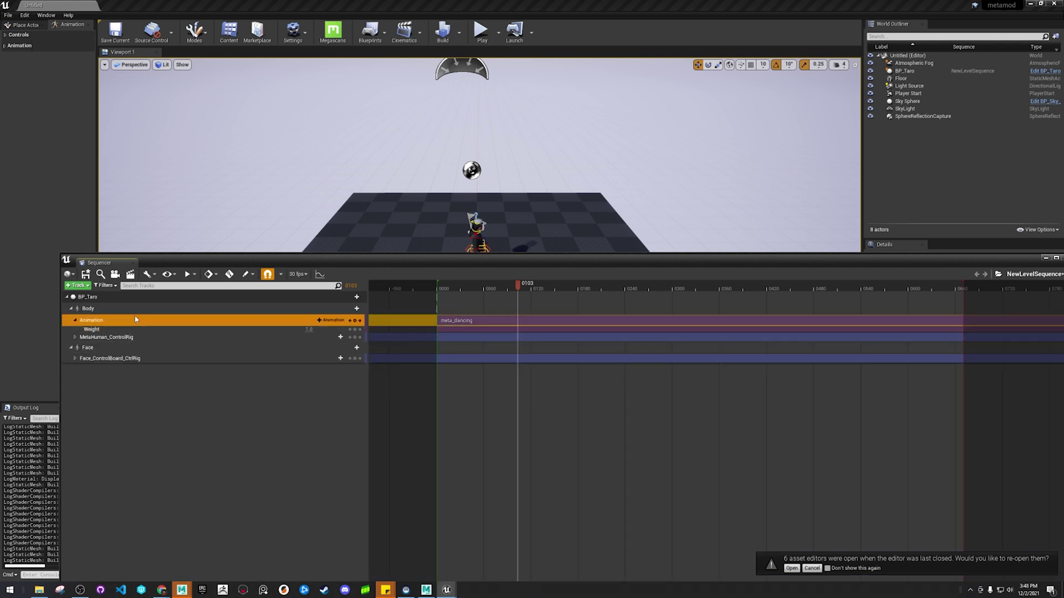
{"action": "left_click", "coordinate": [471, 321]}
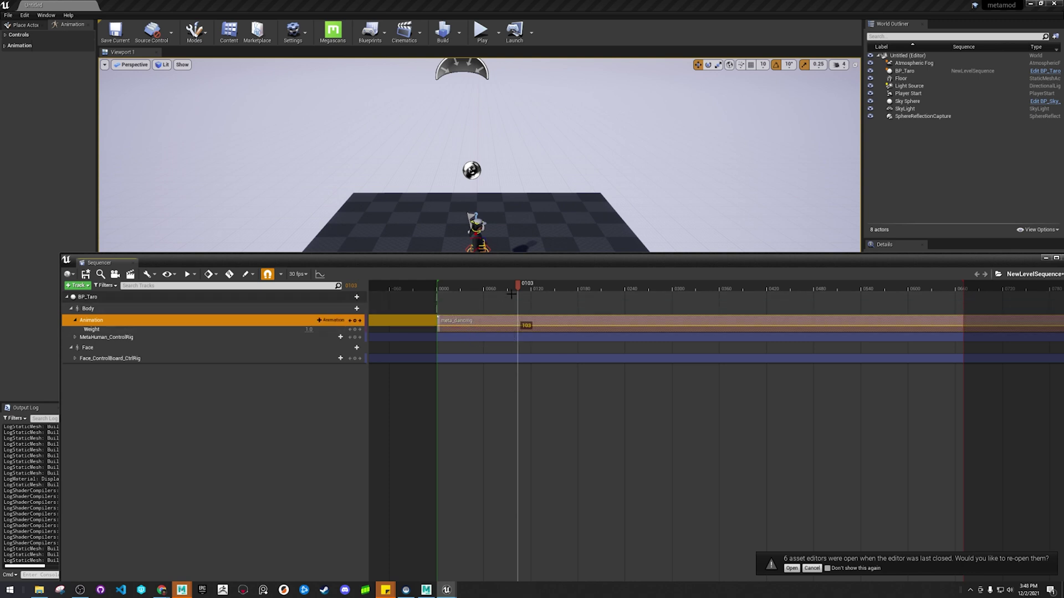
{"action": "left_click_drag", "start_coordinate": [506, 283], "coordinate": [758, 286]}
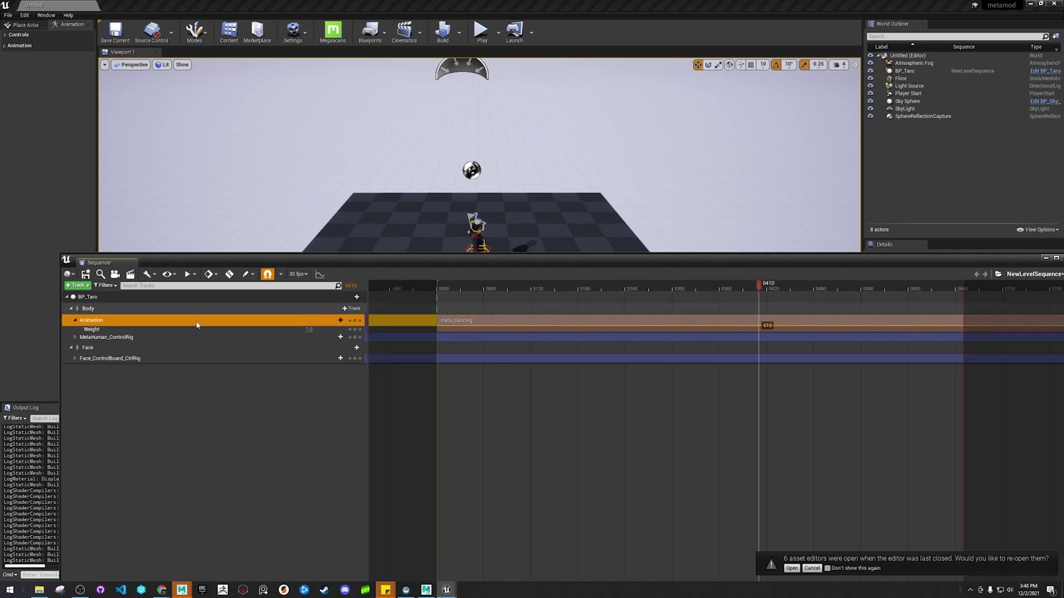
Collapse the Body track, minimize the Sequencer window to examine BP_Taro up close in the viewport, and restore the window
{"action": "left_click", "coordinate": [71, 309]}
{"action": "left_click", "coordinate": [129, 309]}
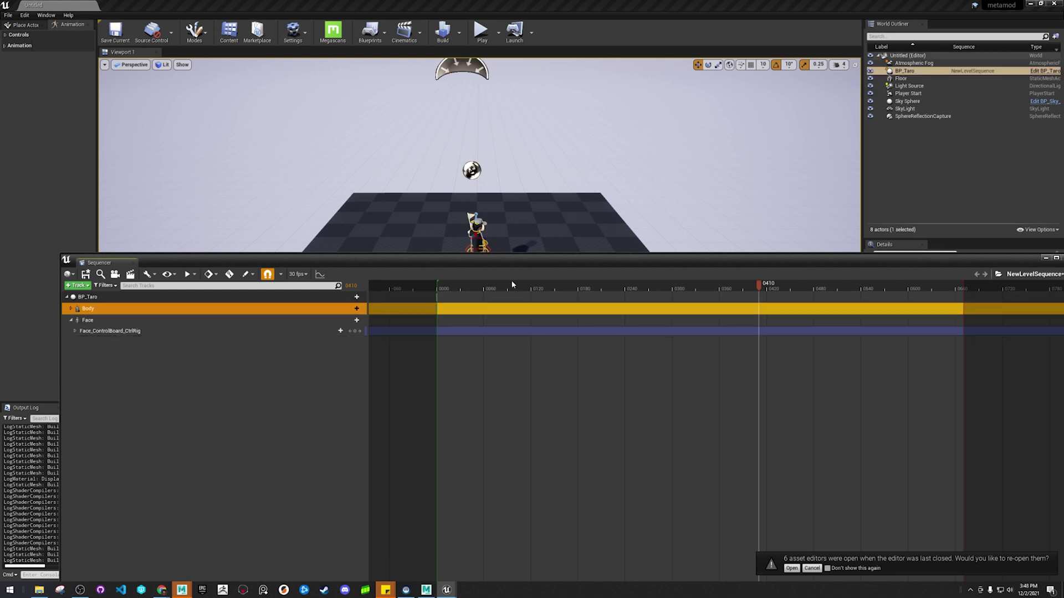
{"action": "left_click_drag", "start_coordinate": [700, 266], "coordinate": [658, 297]}
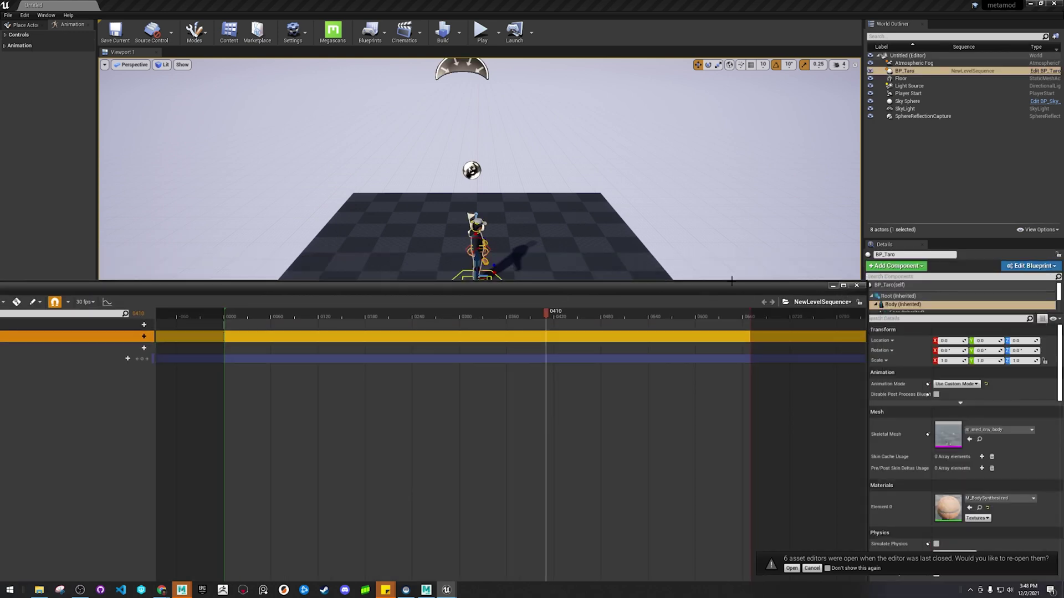
{"action": "left_click", "coordinate": [833, 286]}
{"action": "right_click_drag", "start_coordinate": [675, 282], "coordinate": [548, 293]}
{"action": "right_click_drag", "start_coordinate": [669, 302], "coordinate": [656, 307]}
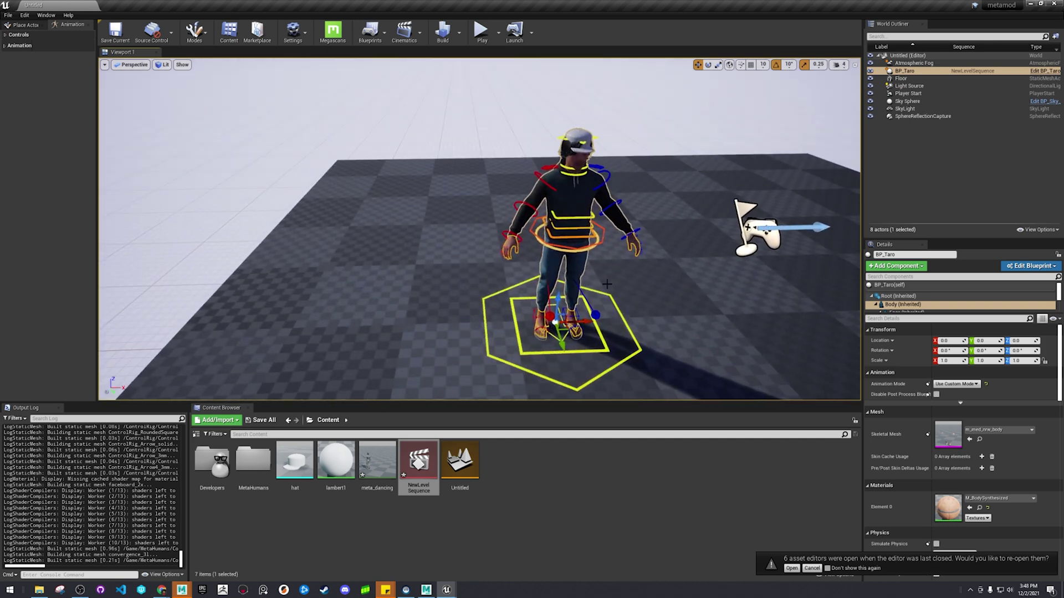
{"action": "mouse_move", "coordinate": [446, 589]}
{"action": "left_click", "coordinate": [496, 552]}
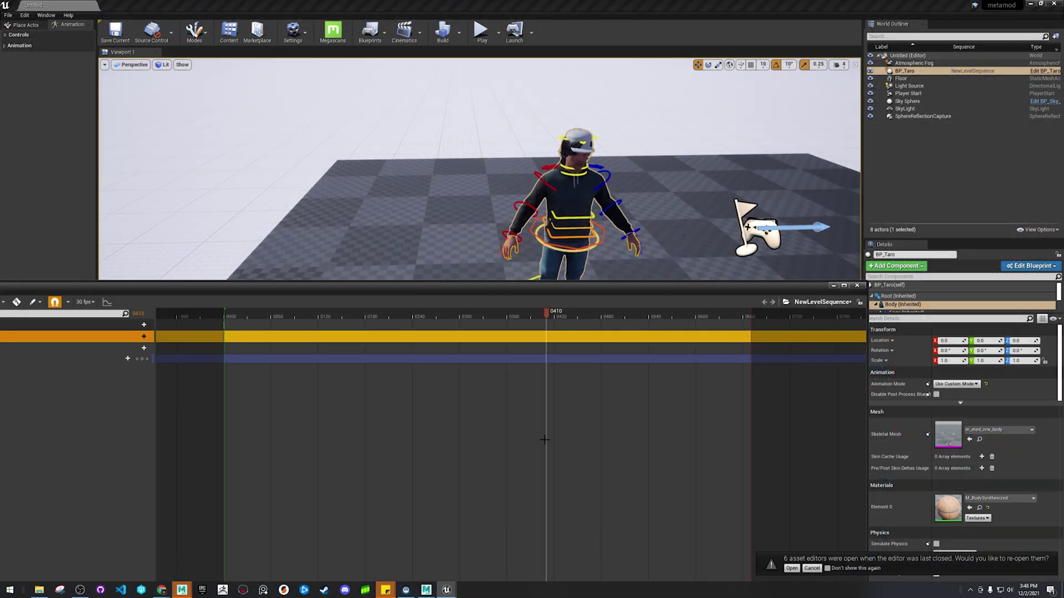
Delete the MetaHuman_ControlRig track from BP_Taro's Body component
{"action": "left_click_drag", "start_coordinate": [116, 286], "coordinate": [447, 259]}
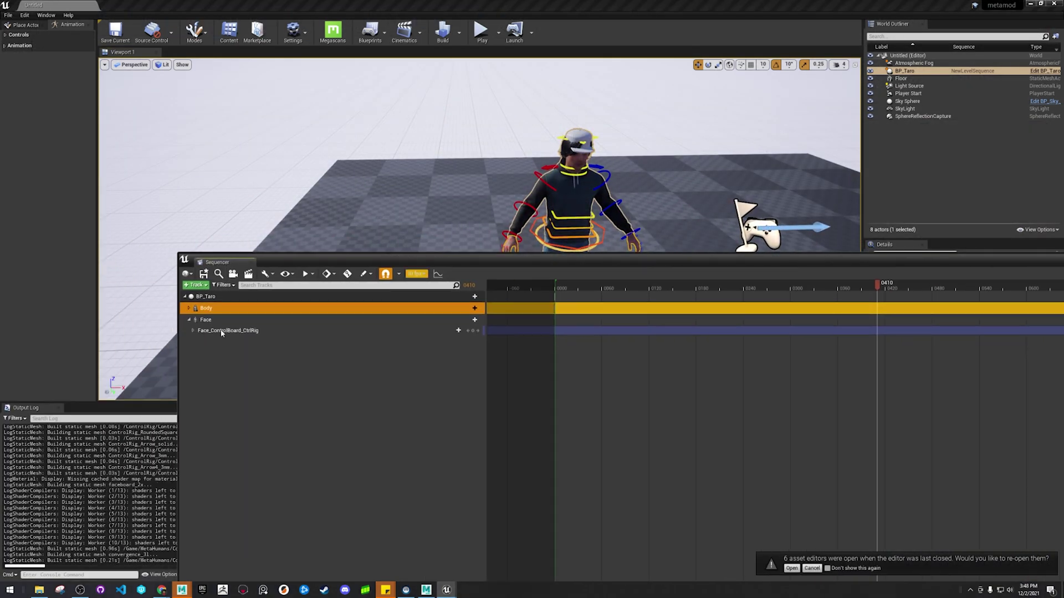
{"action": "left_click", "coordinate": [189, 309]}
{"action": "left_click", "coordinate": [287, 336]}
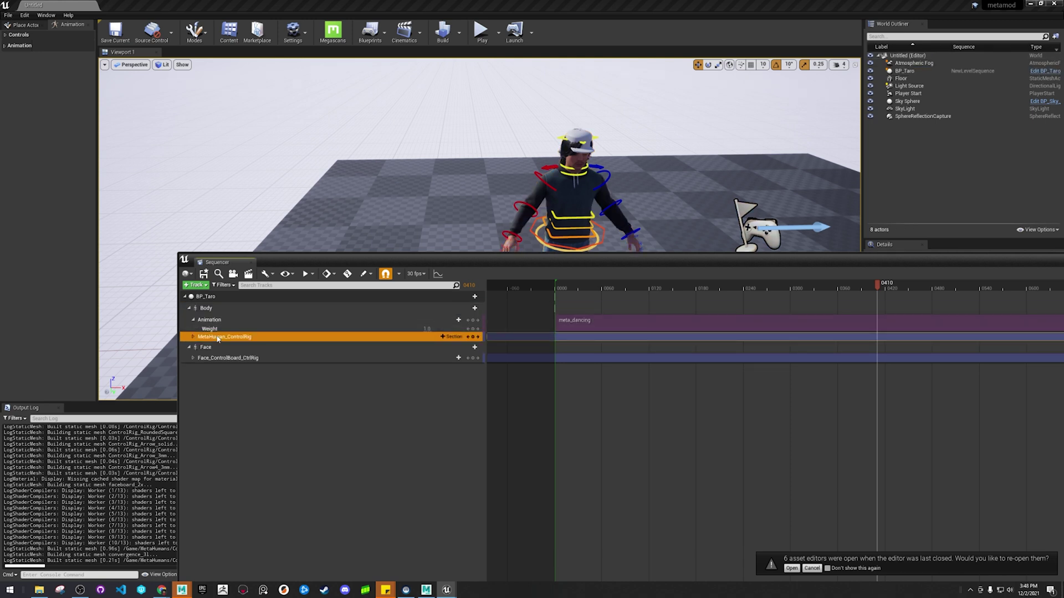
{"action": "key", "text": "Delete"}
Uncover the viewport and scrub the sequence to frame 170 to preview meta_dancing on BP_Taro
{"action": "left_click_drag", "start_coordinate": [586, 288], "coordinate": [506, 416]}
{"action": "right_click_drag", "start_coordinate": [529, 289], "coordinate": [713, 314]}
{"action": "left_click_drag", "start_coordinate": [497, 439], "coordinate": [612, 441]}
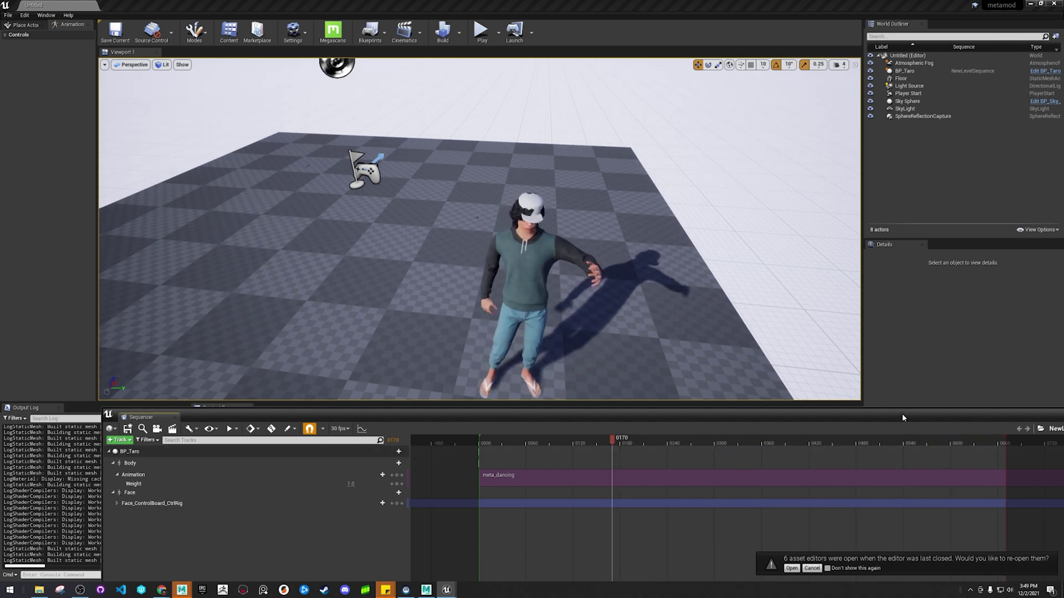
Minimize the Sequencer window and examine BP_Taro's dance pose in the viewport from several distances
{"action": "left_click_drag", "start_coordinate": [903, 418], "coordinate": [824, 406]}
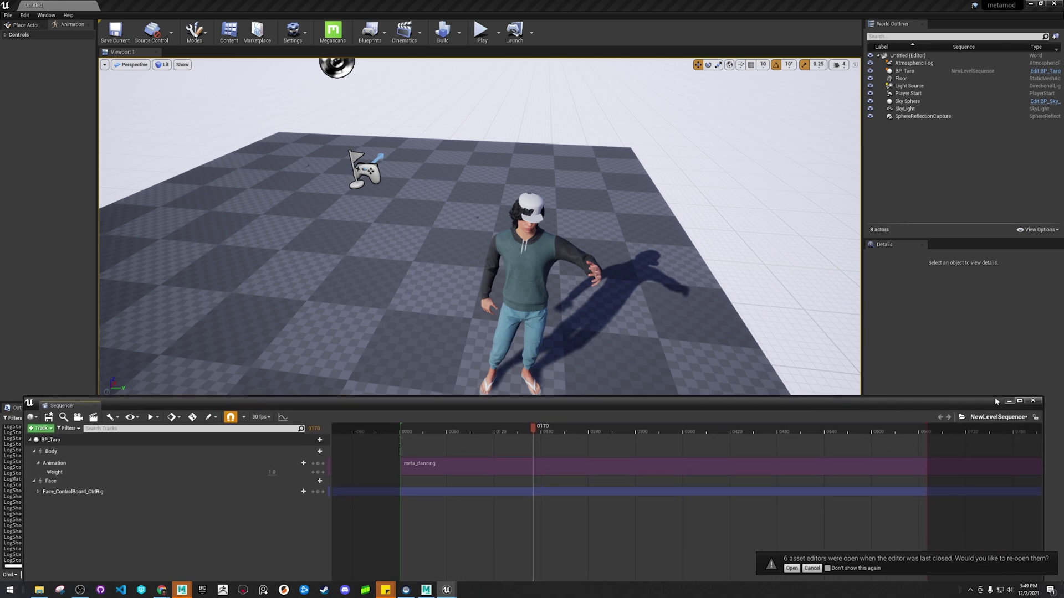
{"action": "left_click", "coordinate": [1006, 400]}
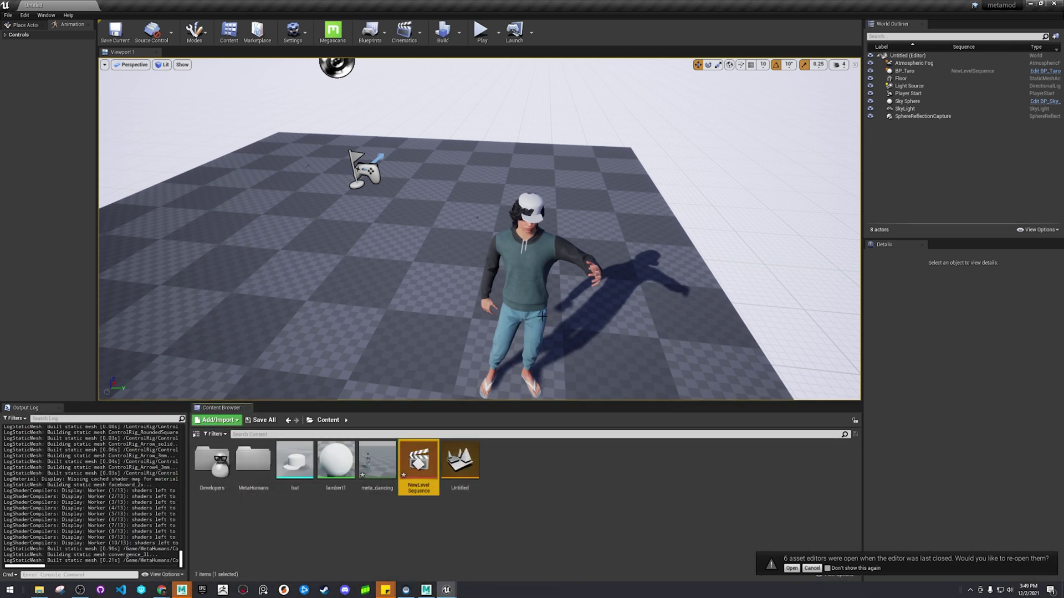
{"action": "key", "text": "w"}
{"action": "key", "text": "s"}
{"action": "key", "text": "s"}
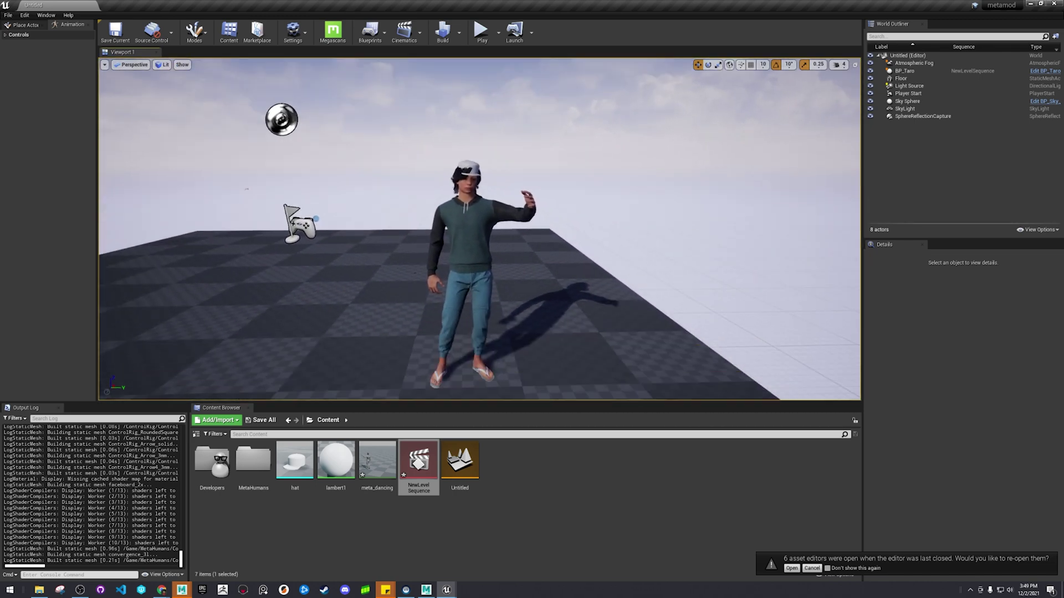
{"action": "key", "text": "w"}
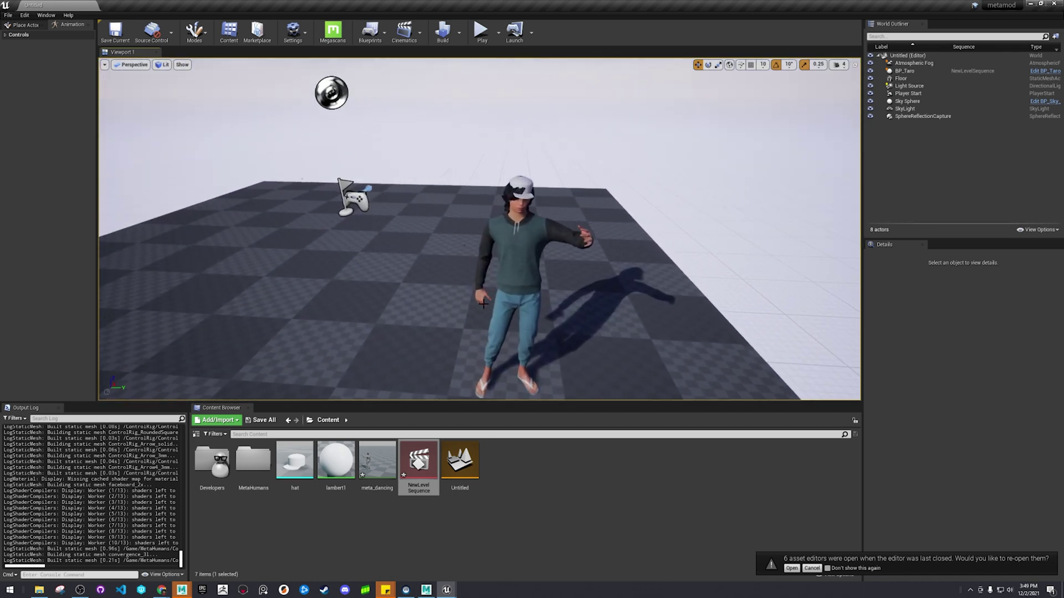
{"action": "key", "text": "s"}
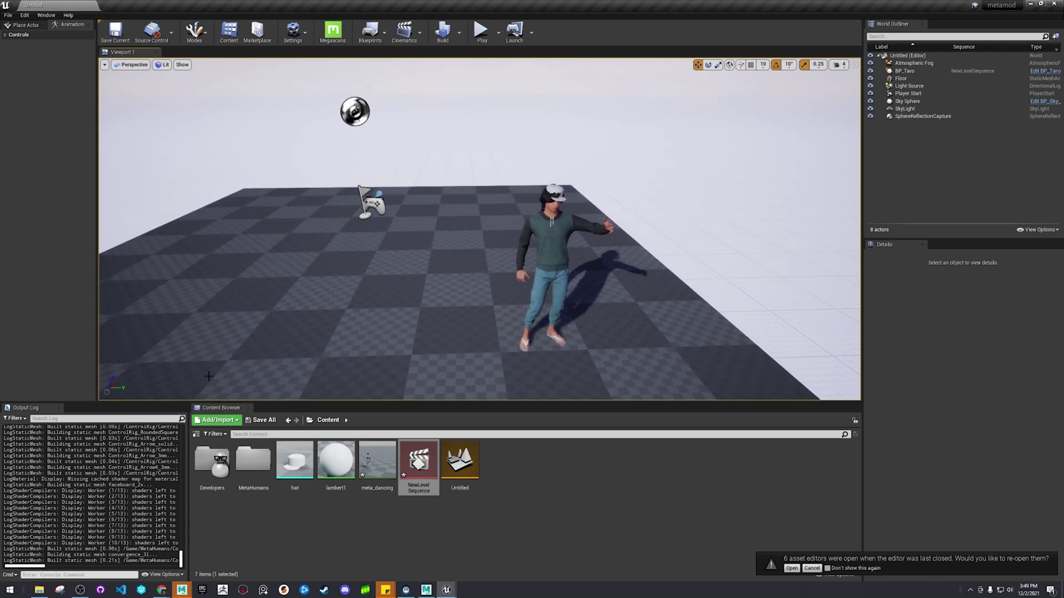